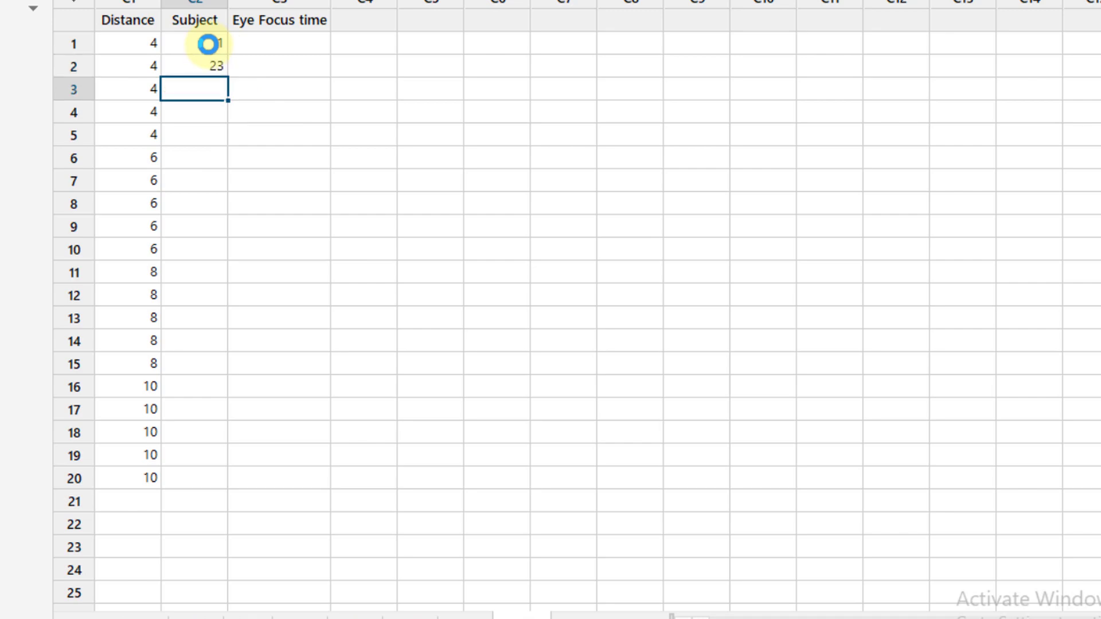
Correct row 2 of the Subject column to 2 and enter 3, 4 and 5 in rows 3 to 5.
key(Up)
text(2)
key(Return)
text(3)
key(Return)
text(4)
key(Return)
text(5)
key(Return)
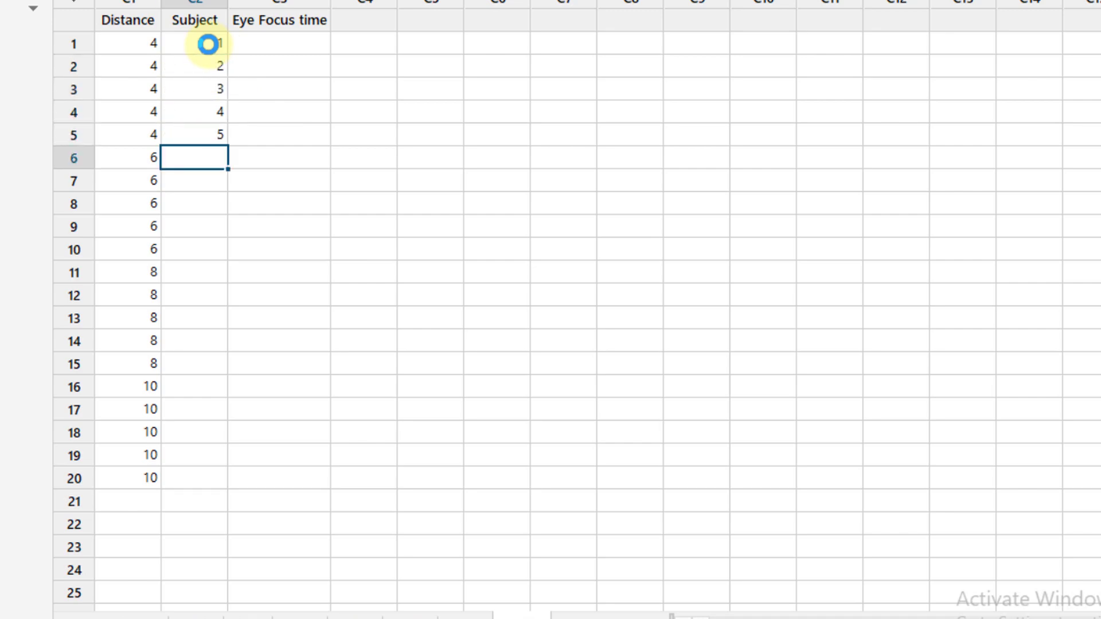
Copy subject numbers 1 to 5 and paste them into Subject rows 6–10, 11–15 and 16–20.
drag(208, 44, 208, 136)
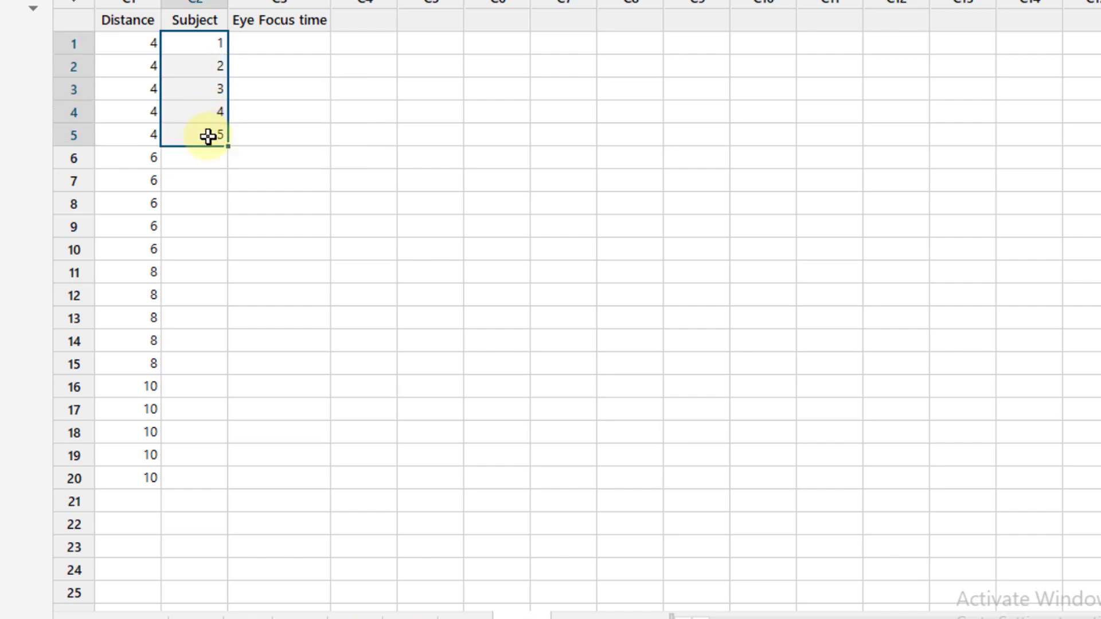
key(ctrl+c)
click(191, 161)
key(ctrl+v)
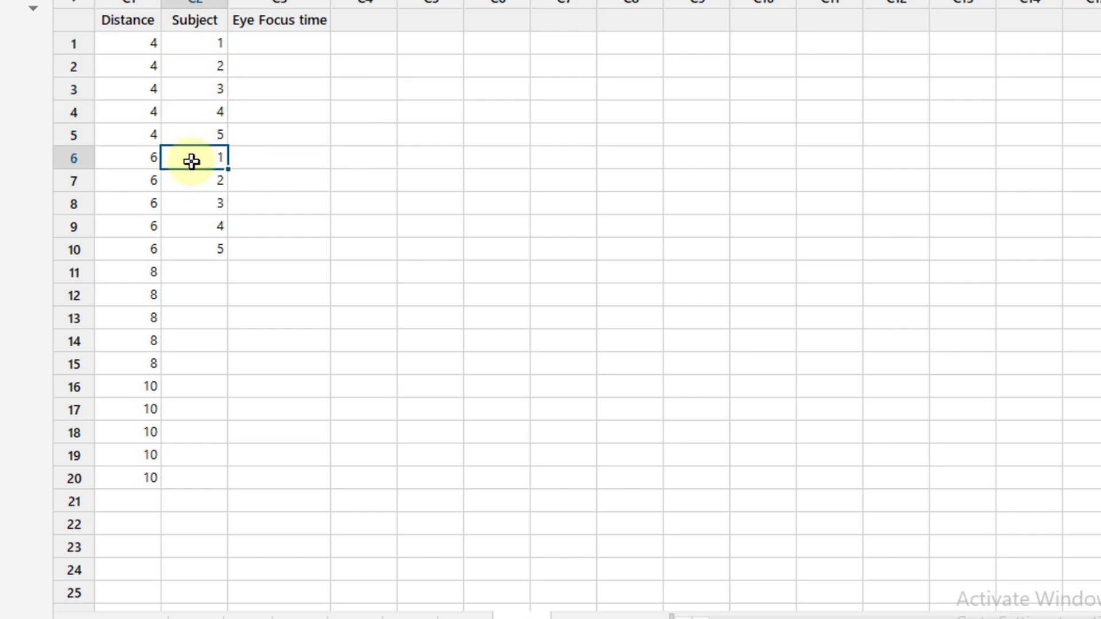
click(200, 271)
key(ctrl+v)
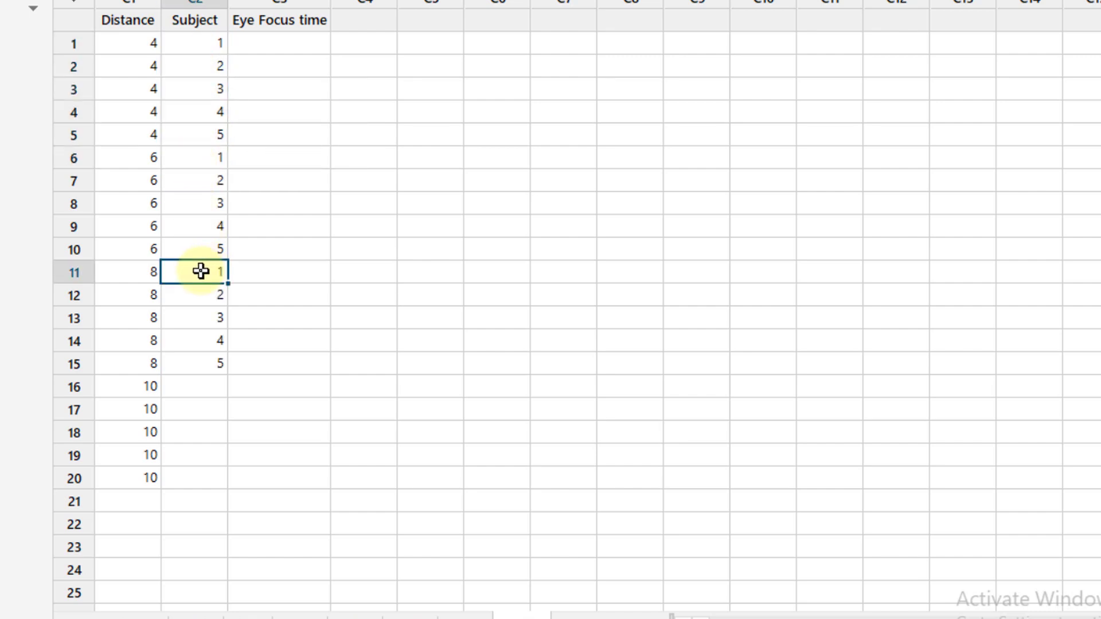
click(200, 386)
key(ctrl+v)
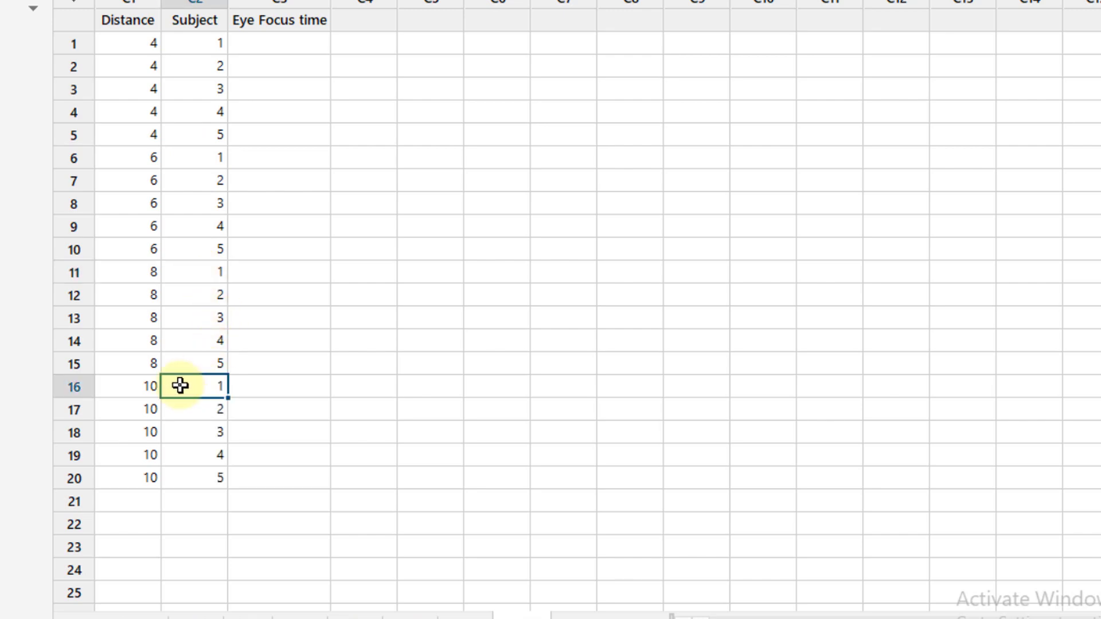
Check the problem 4.26 table in Word and enter Eye Focus time values 10, 6, 6, 6, 6 for distance 4.
click(284, 50)
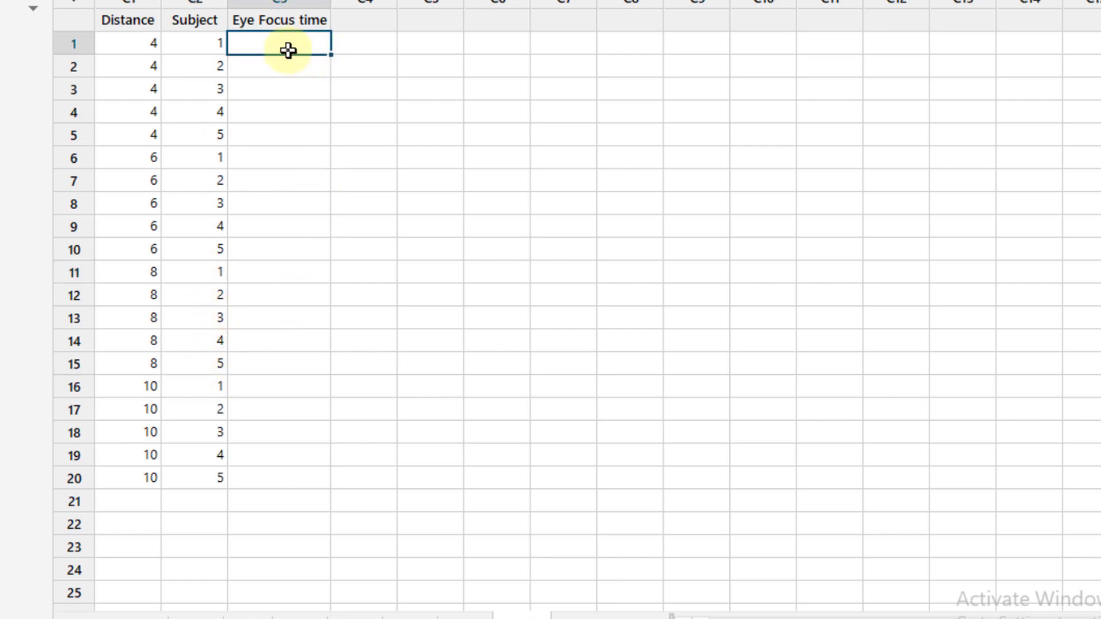
key(alt+Tab)
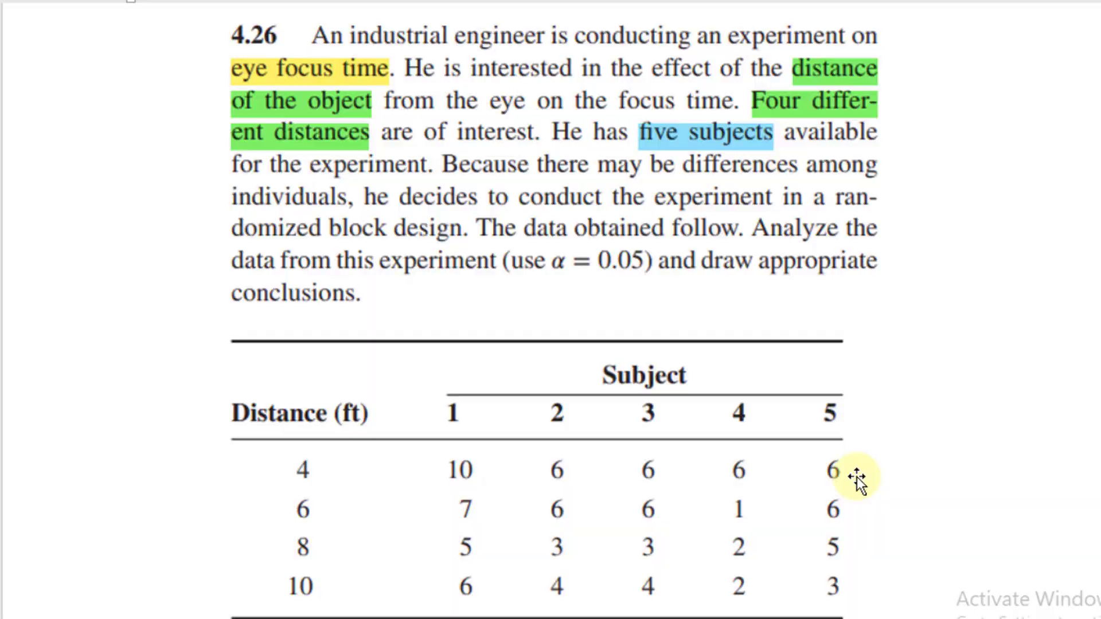
key(alt+Tab)
text(10)
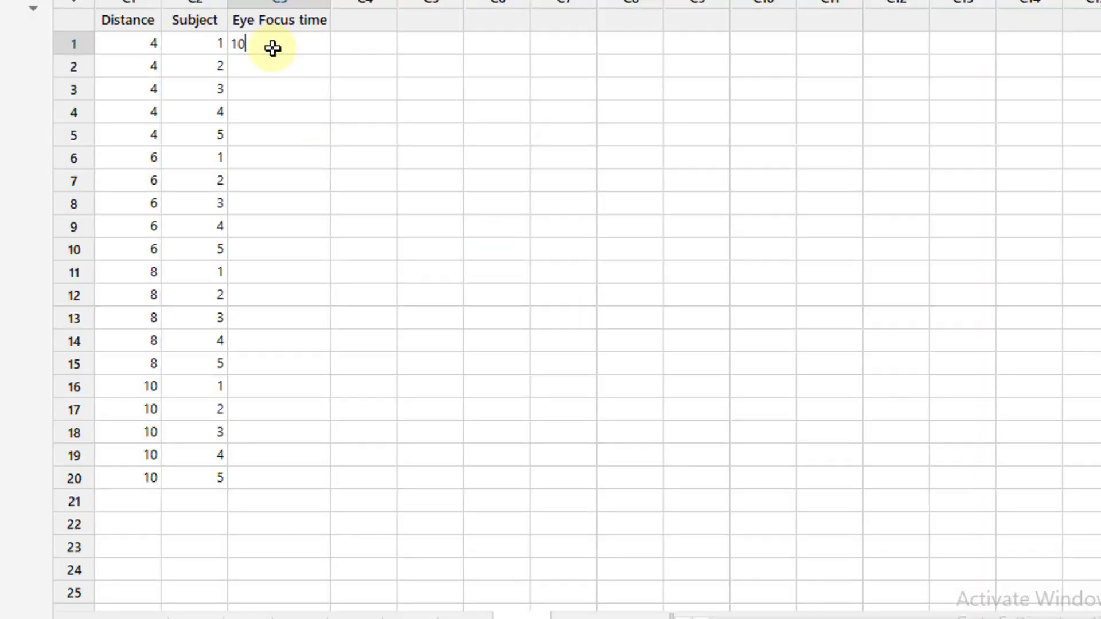
key(Return)
text(6)
key(Return)
text(6)
key(Return)
text(6)
key(Return)
text(6)
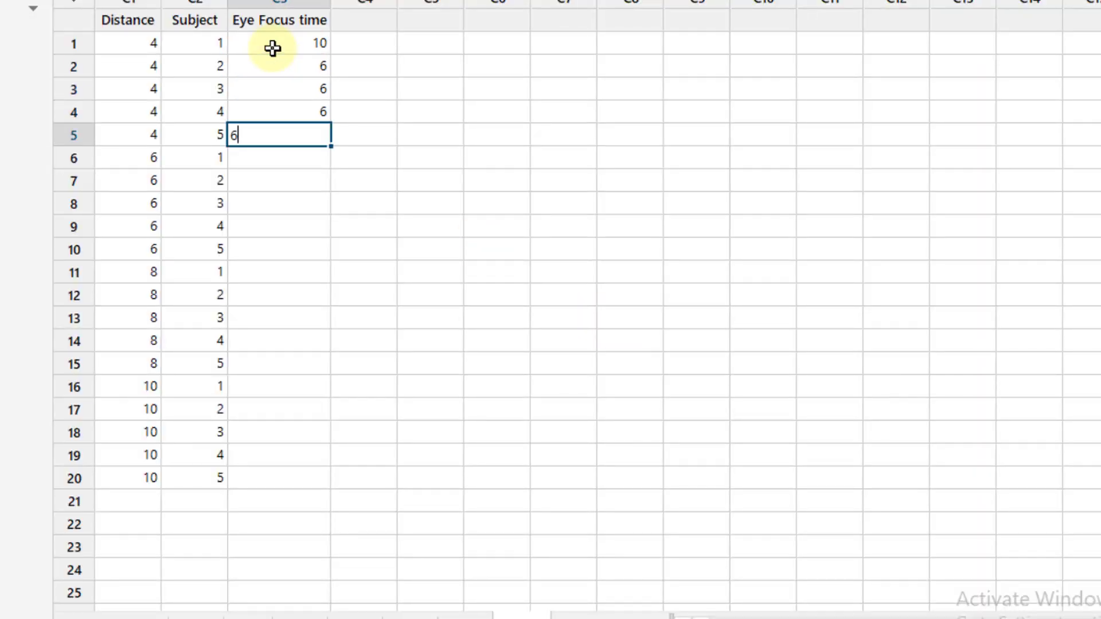
key(Return)
Consult the Word data table and enter Eye Focus time values 7, 6, 6, 1, 6 for distance 6.
key(alt+Tab)
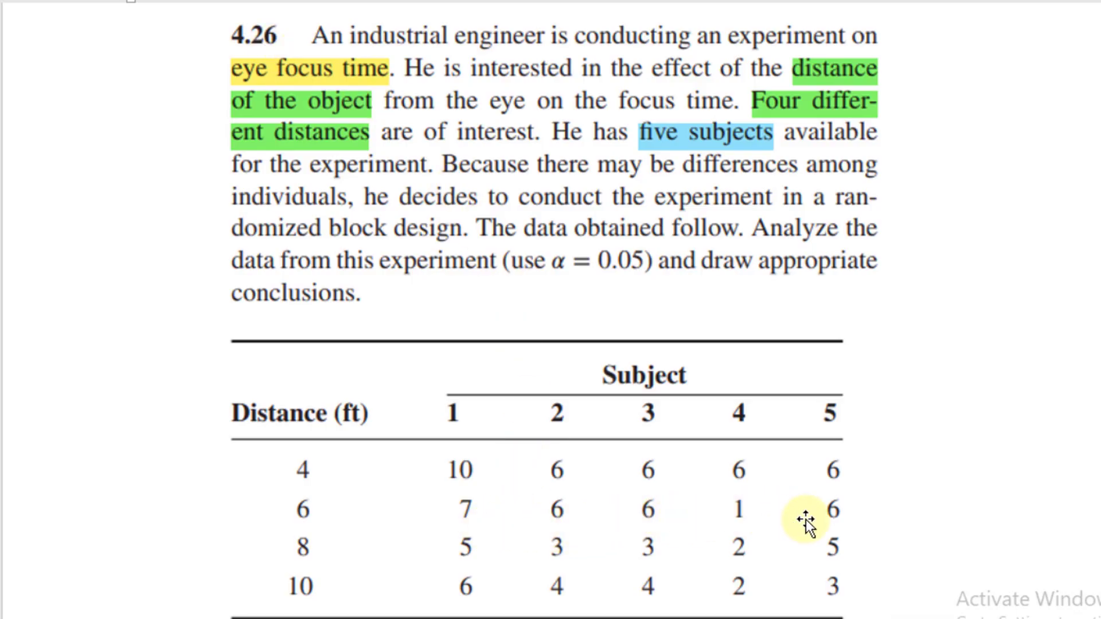
key(alt+Tab)
text(7)
key(Return)
text(66)
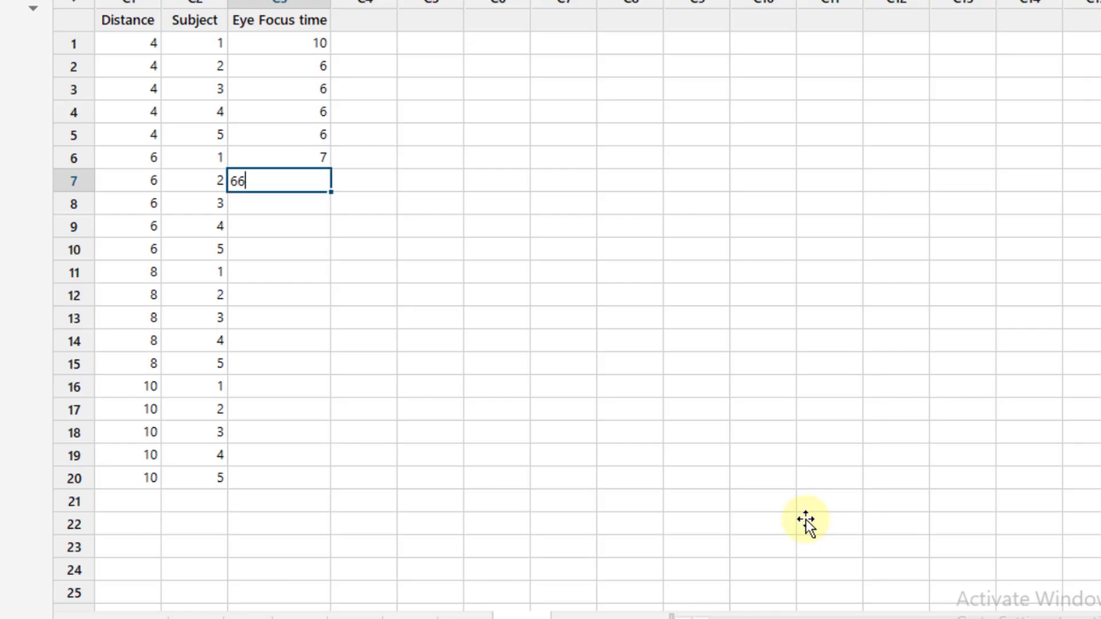
key(BackSpace)
key(Return)
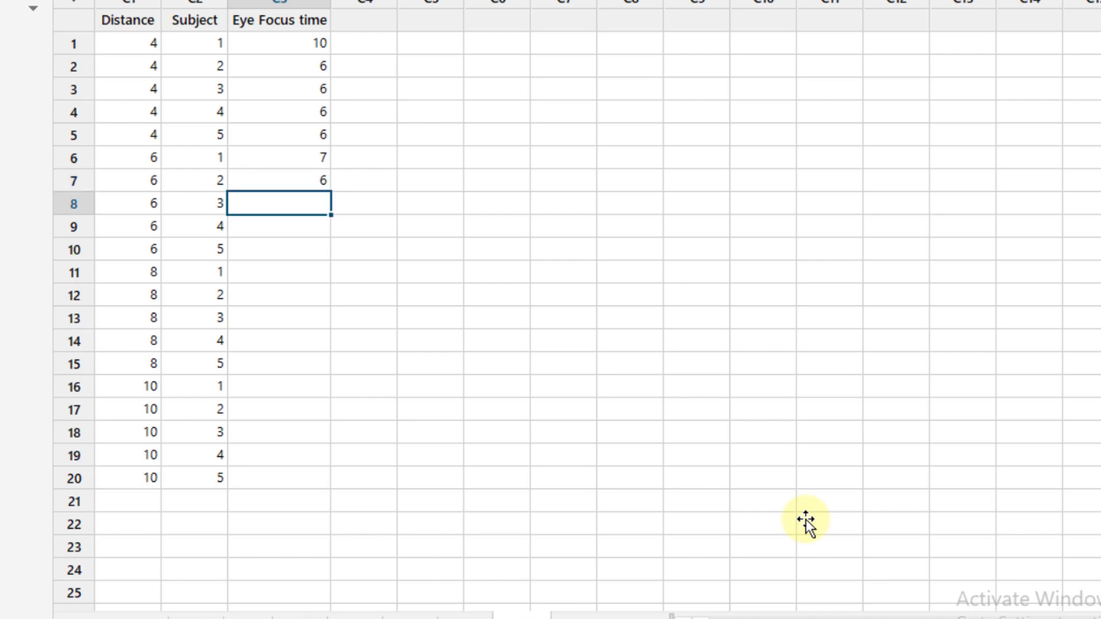
text(6)
key(Return)
text(1)
key(Return)
text(6)
key(Return)
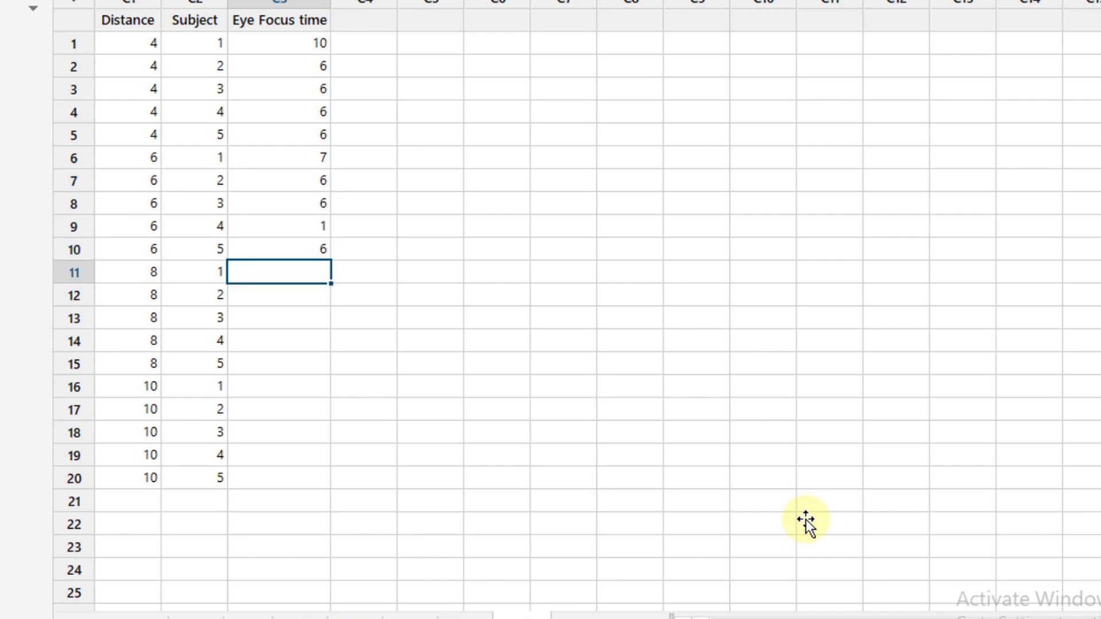
Consult the Word data table and enter Eye Focus time values 5, 3, 3, 2, 5 for distance 8.
key(alt+Tab)
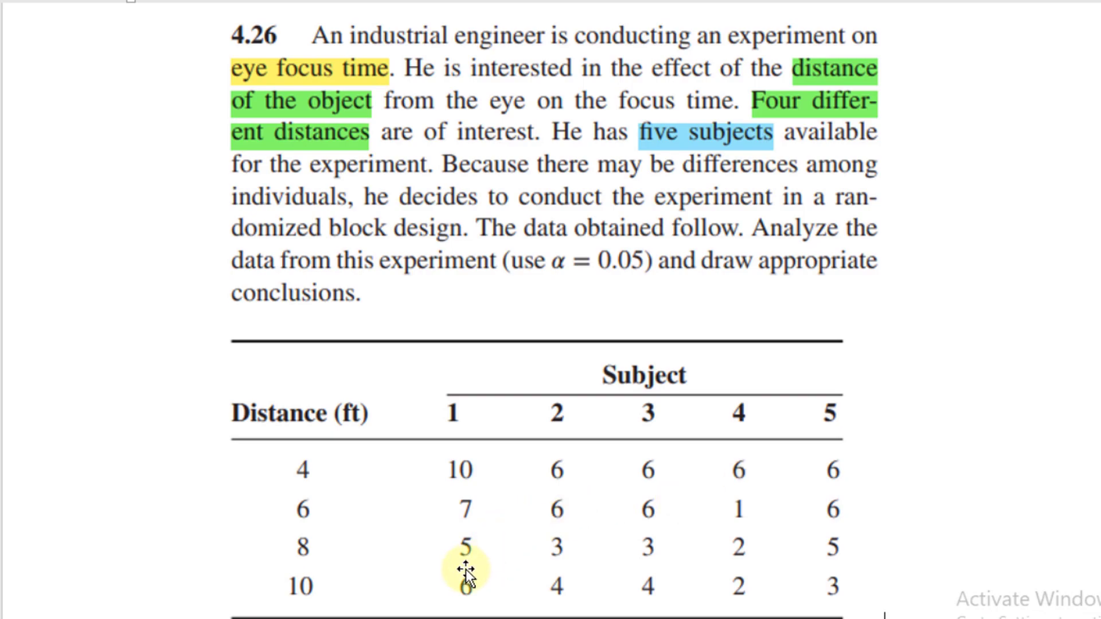
key(alt+Tab)
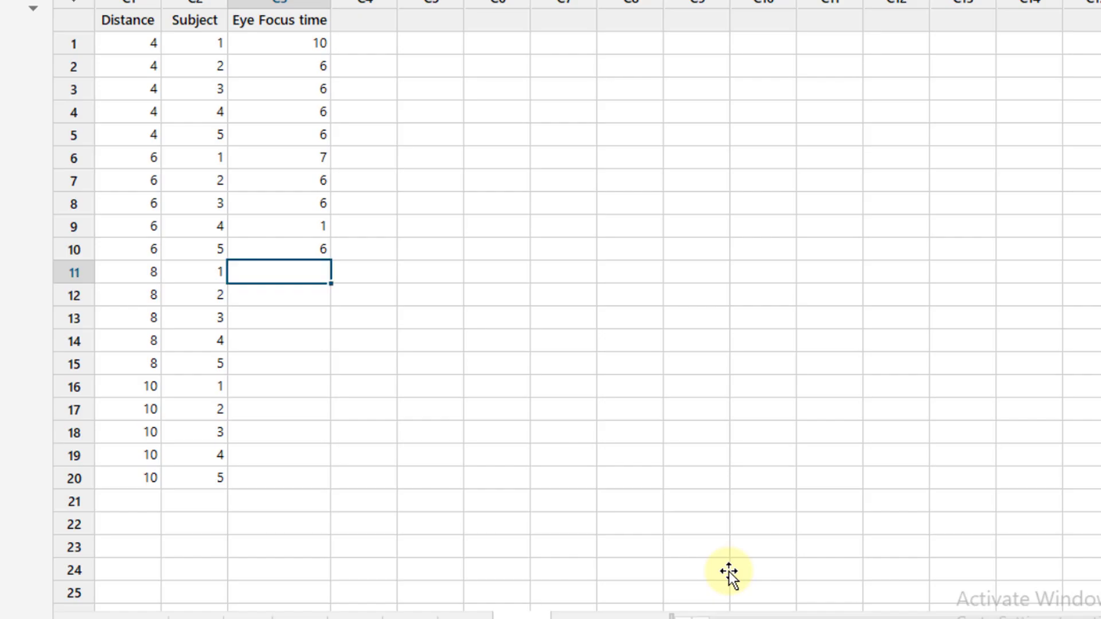
text(5)
key(Return)
text(3)
key(Return)
text(3)
key(Return)
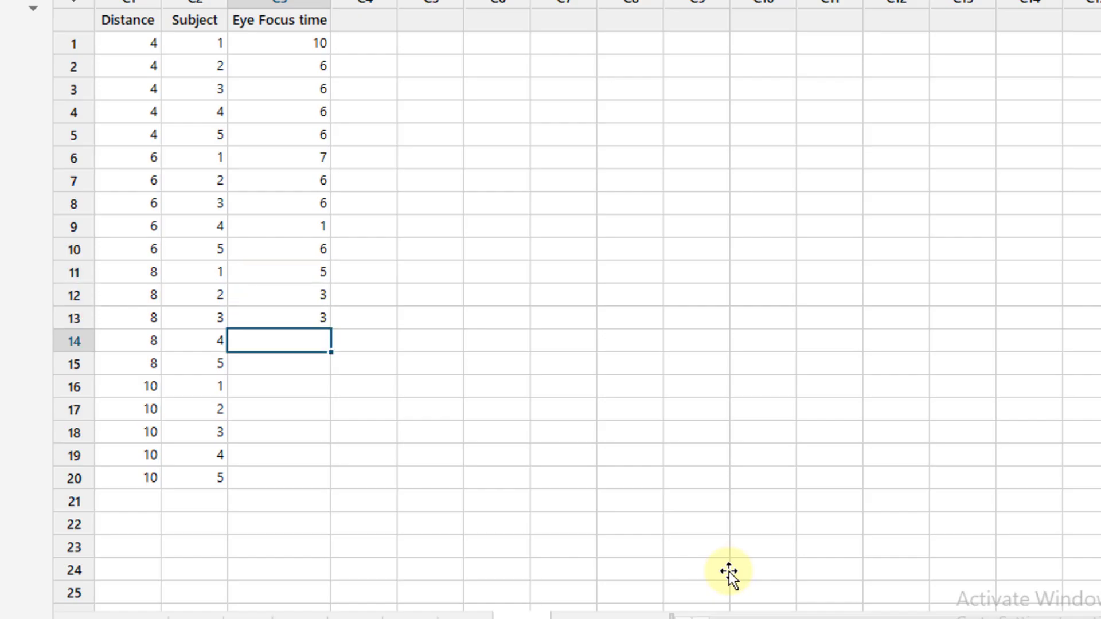
text(2)
key(Return)
text(5)
key(Return)
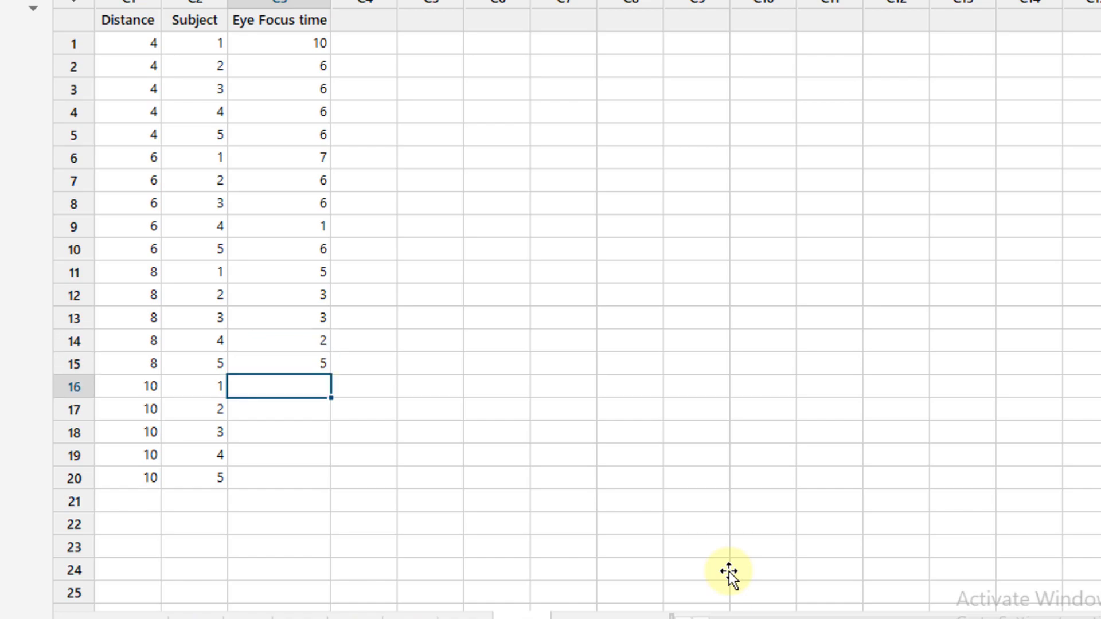
Consult the Word data table and enter Eye Focus time values 6, 4, 4, 2, 3 for distance 10.
key(alt+Tab)
key(alt+Tab)
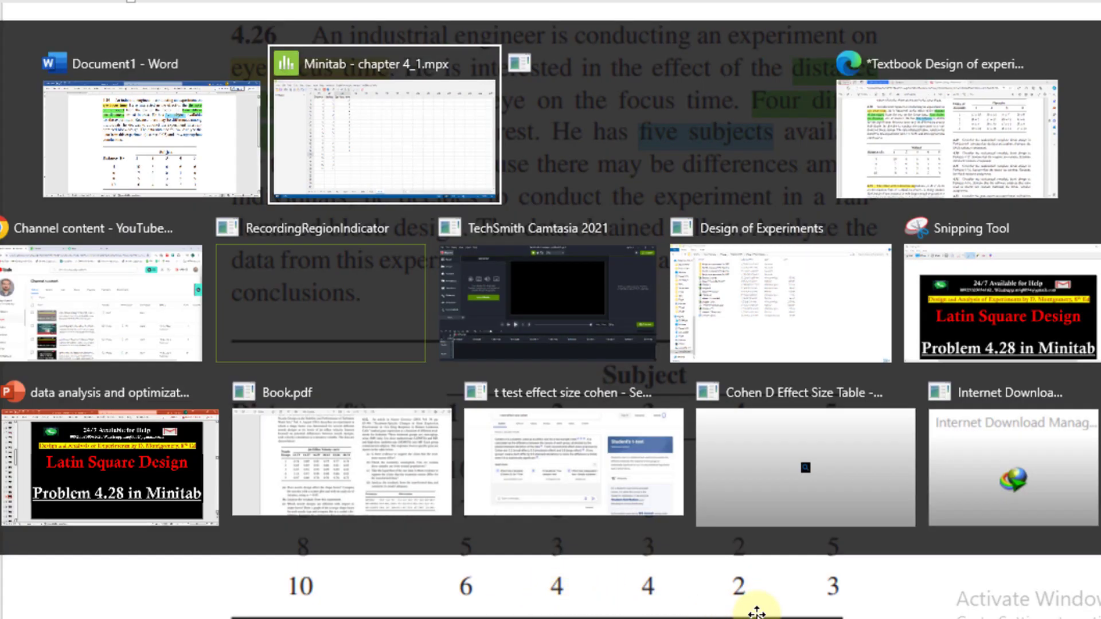
text(6)
key(Return)
text(4)
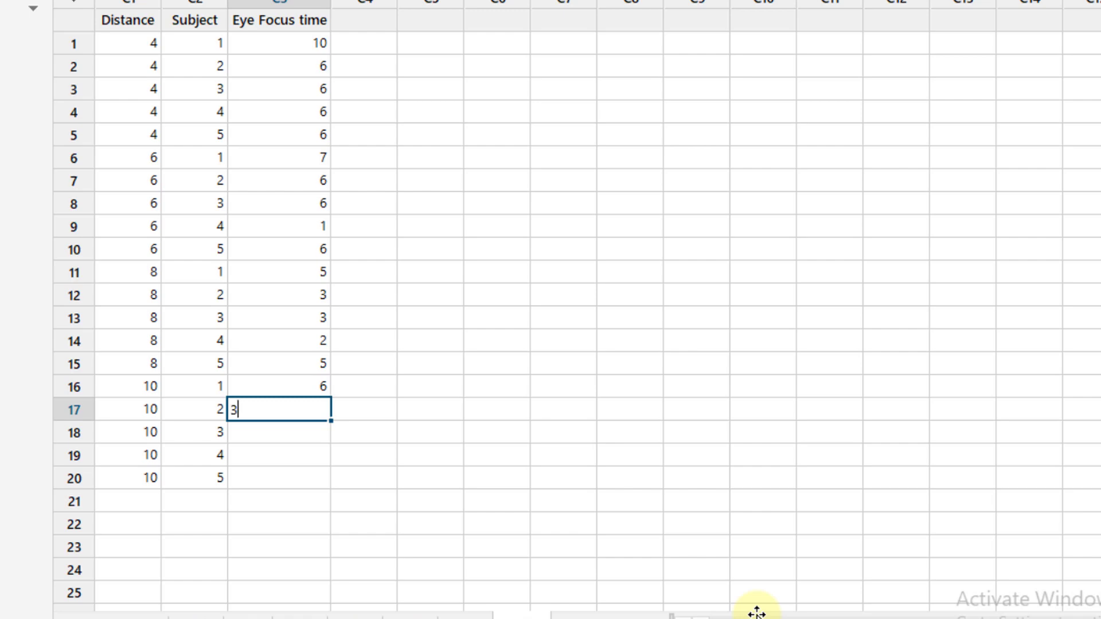
key(Return)
text(4)
key(Return)
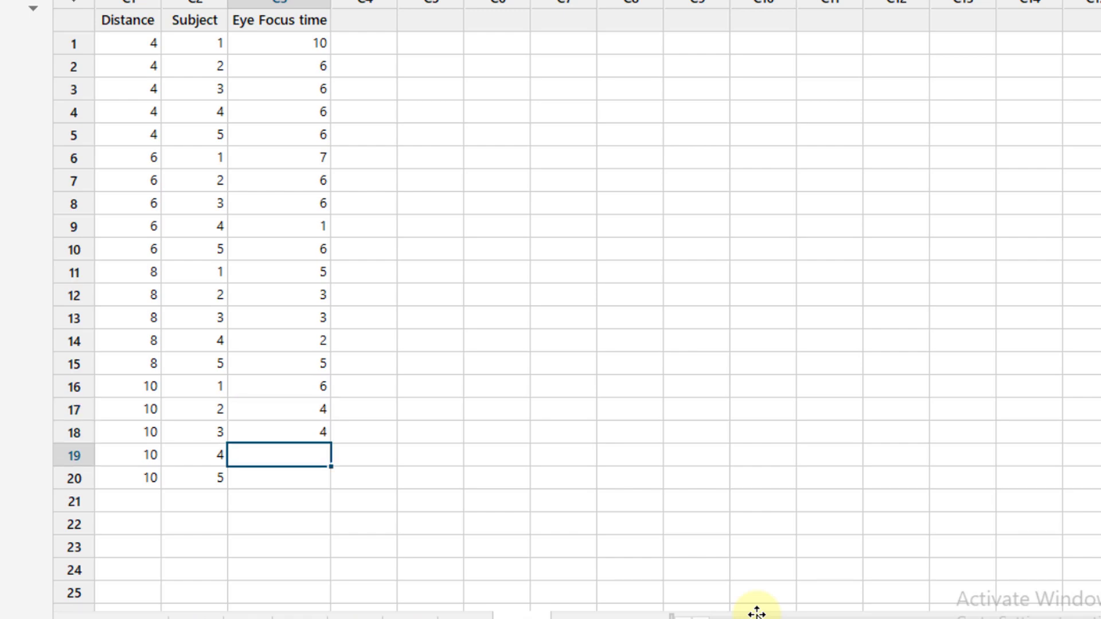
text(2)
key(Return)
text(3)
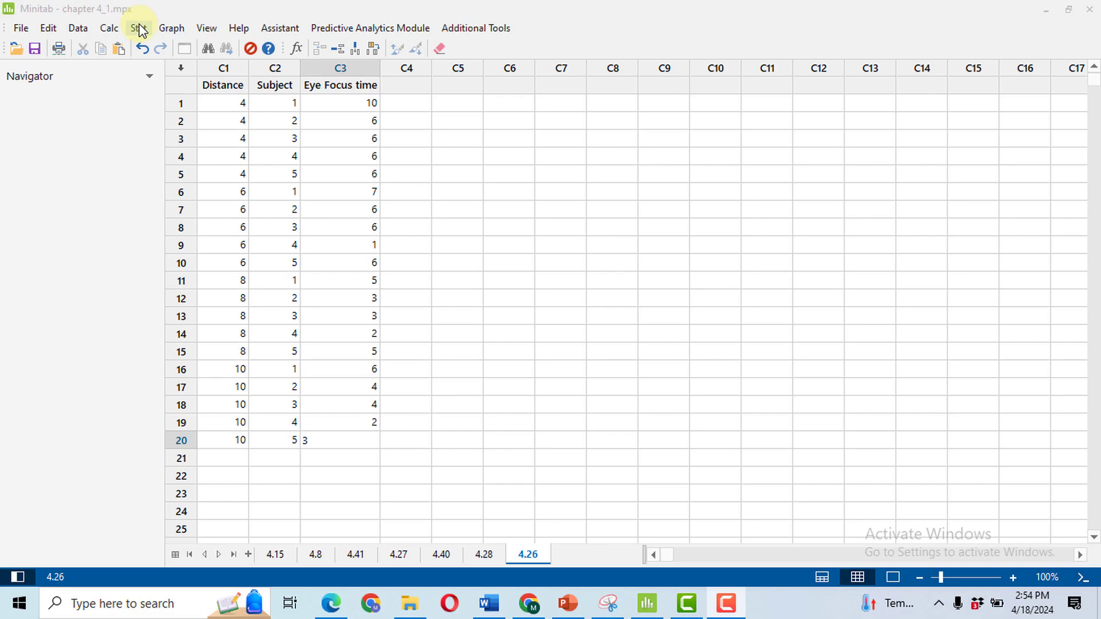
Start Fit General Linear Model from the ANOVA analyses and set Eye Focus time as the response.
click(139, 29)
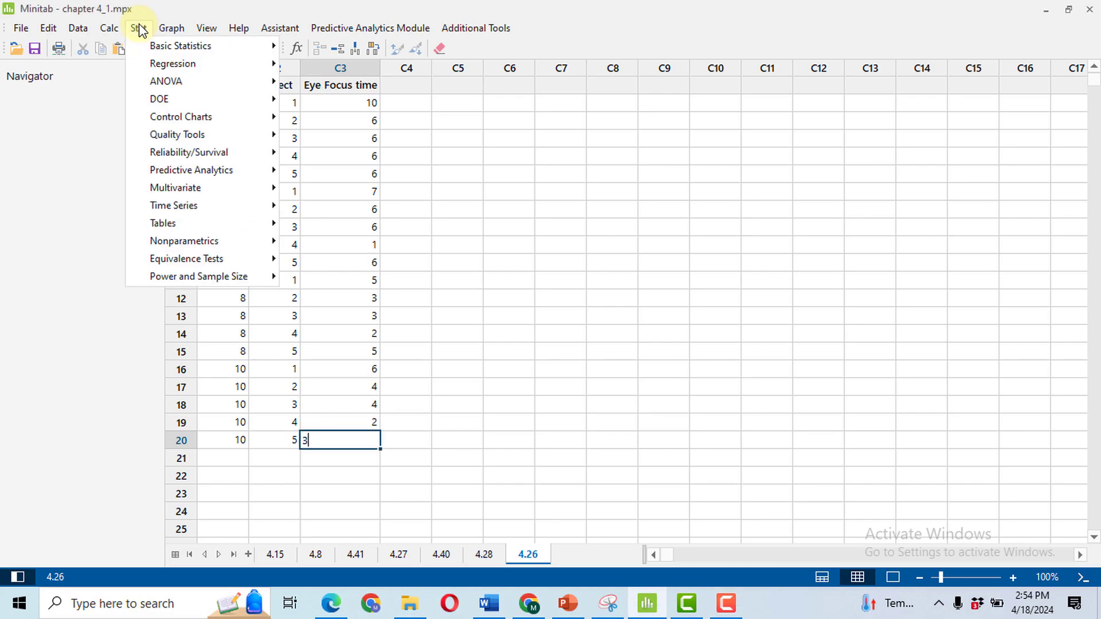
mouse_move(156, 81)
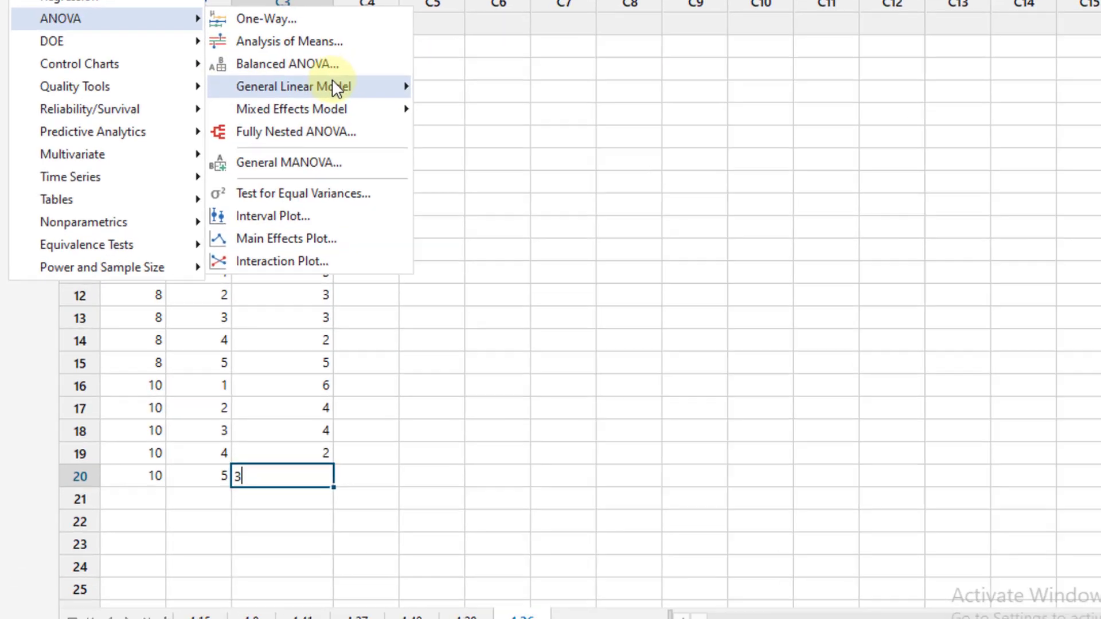
mouse_move(421, 133)
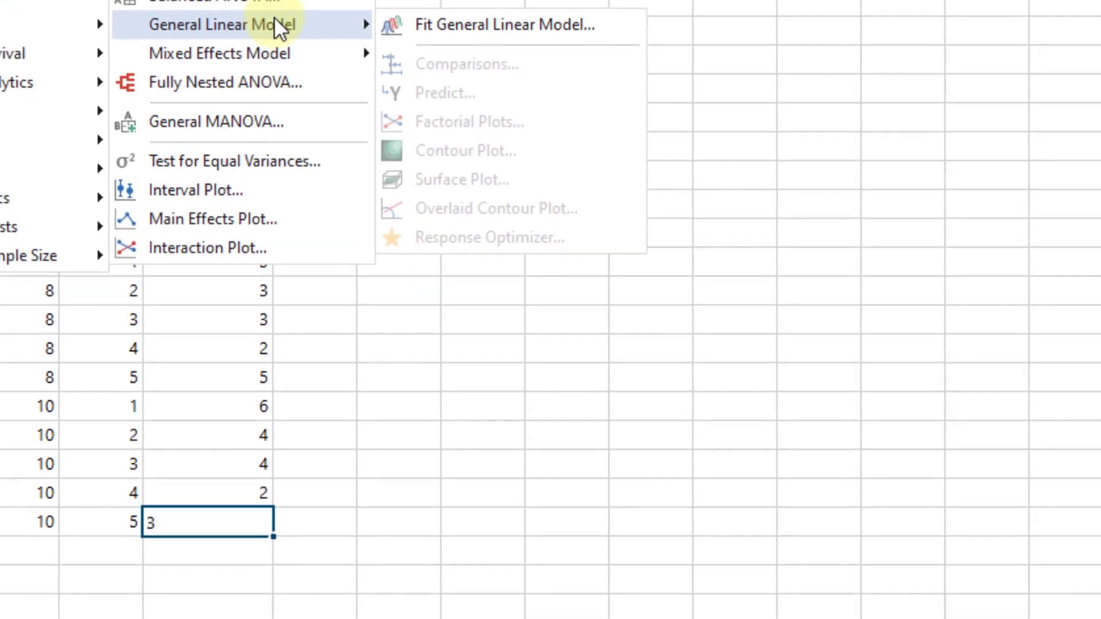
click(473, 24)
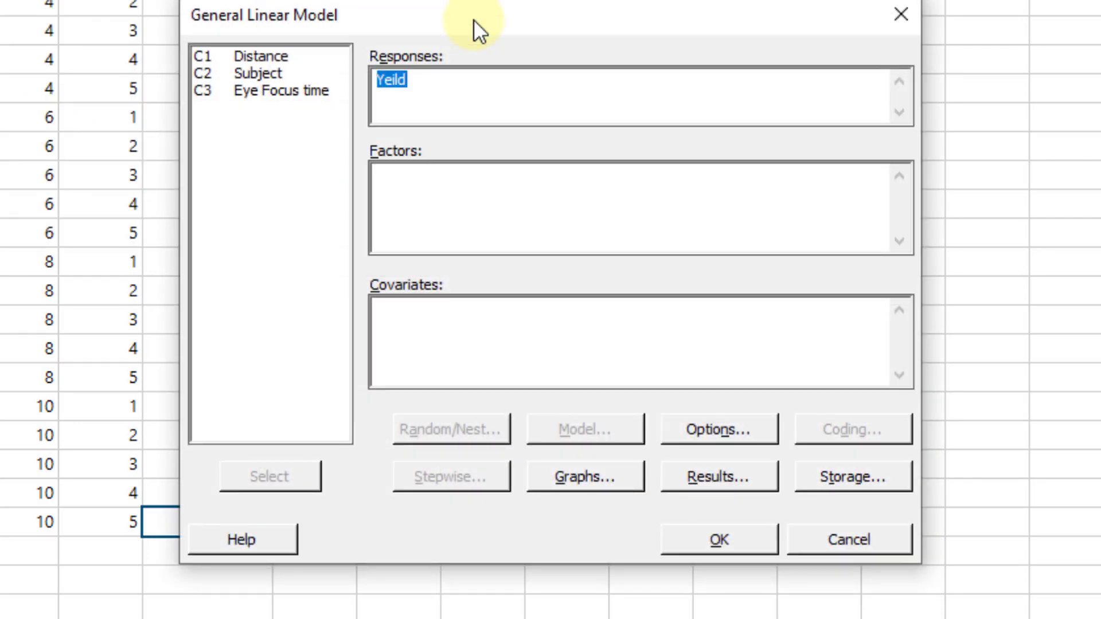
click(286, 91)
double_click(287, 91)
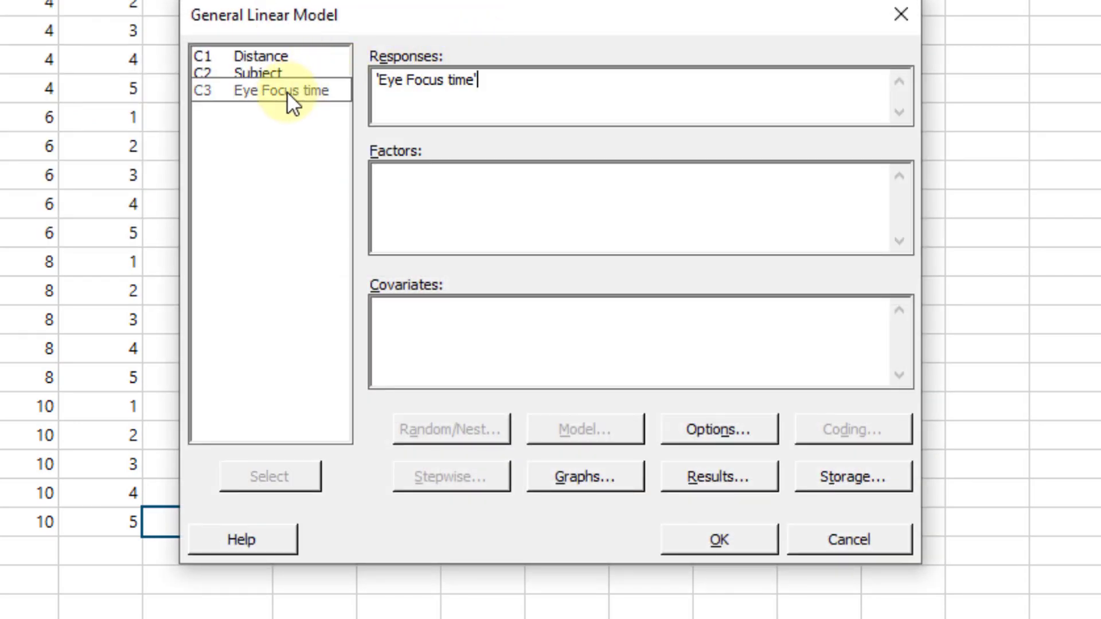
Add Distance and Subject as the factors of the general linear model.
click(437, 202)
click(246, 56)
double_click(247, 55)
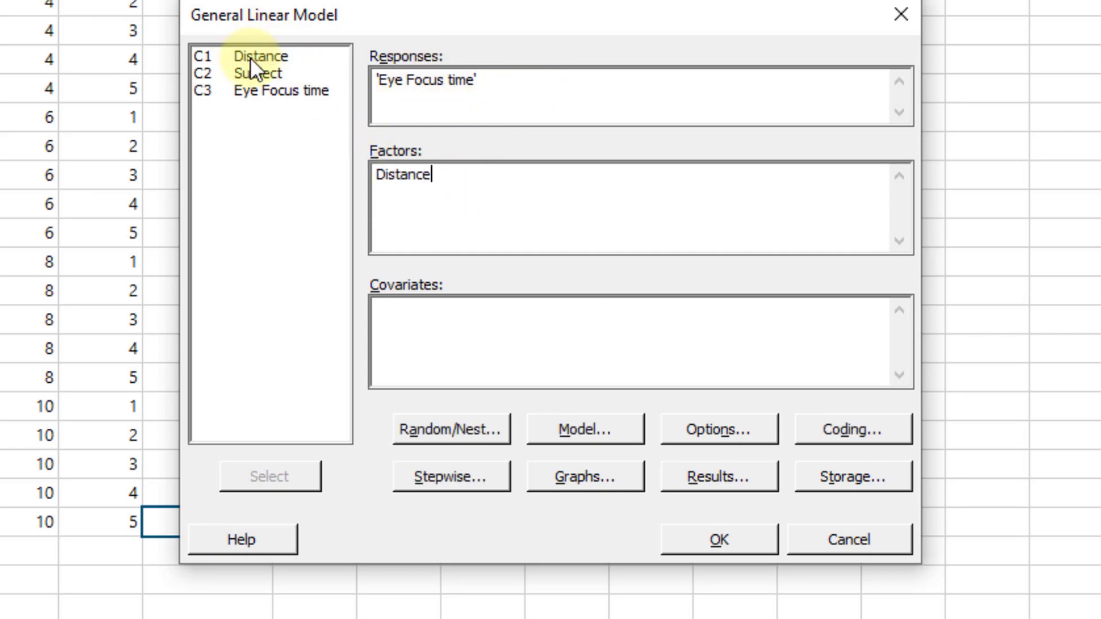
double_click(263, 72)
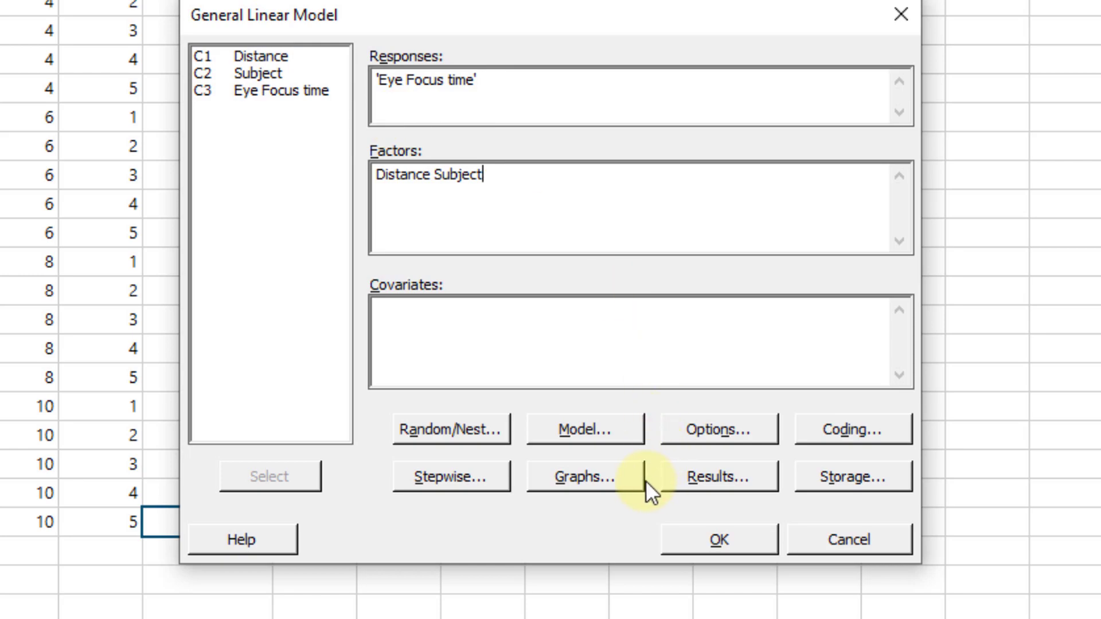
Fit the general linear model with four-in-one residual plots of regular residuals and results displayed as expanded tables.
click(600, 483)
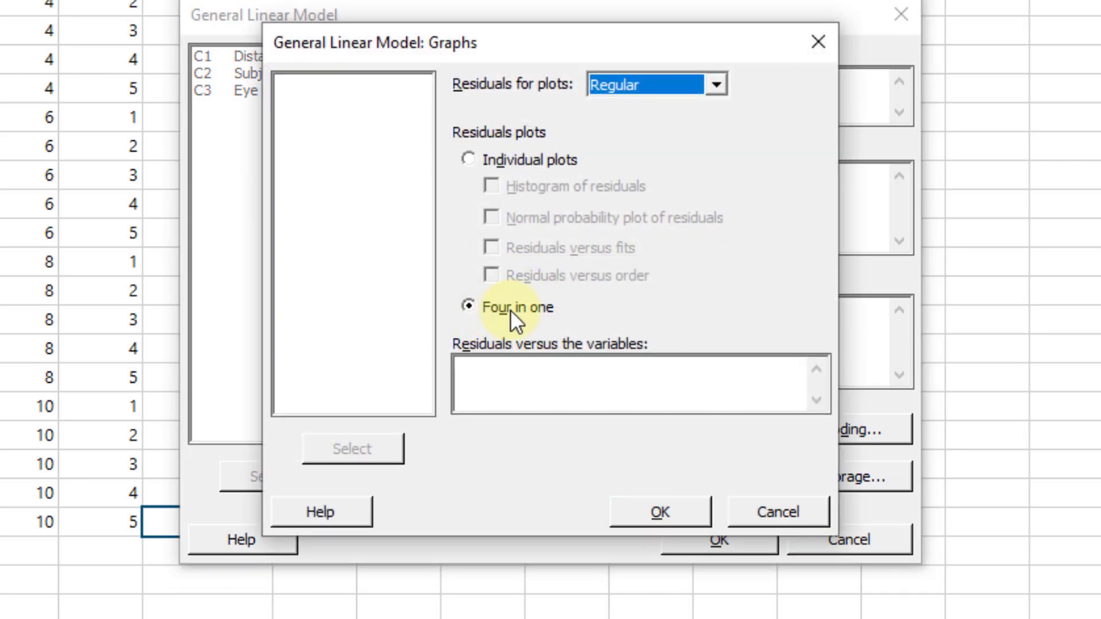
click(694, 512)
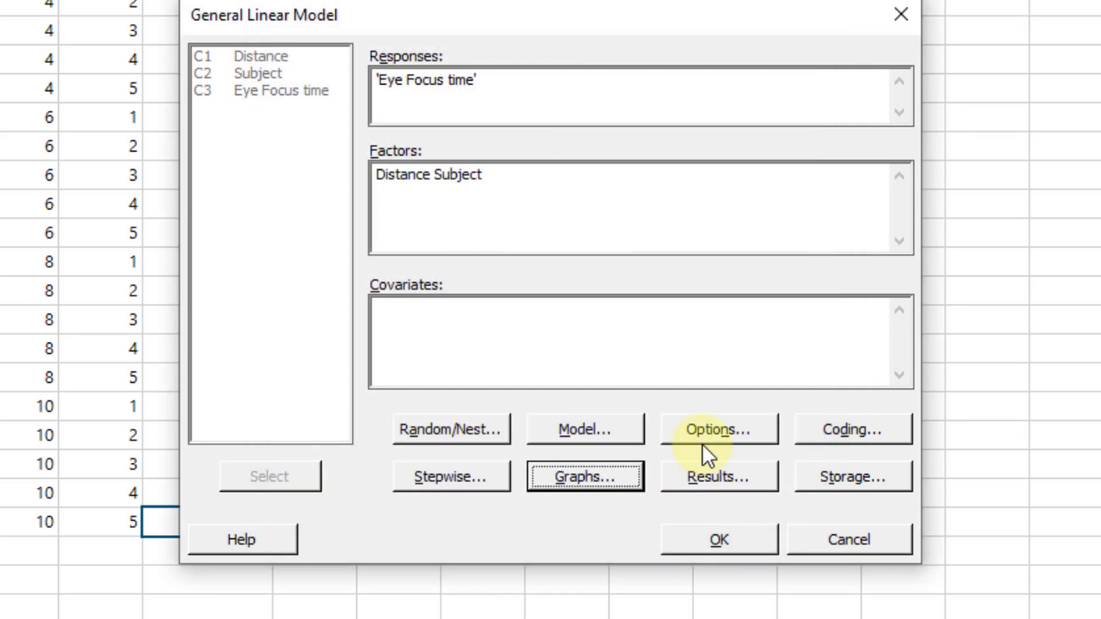
click(737, 480)
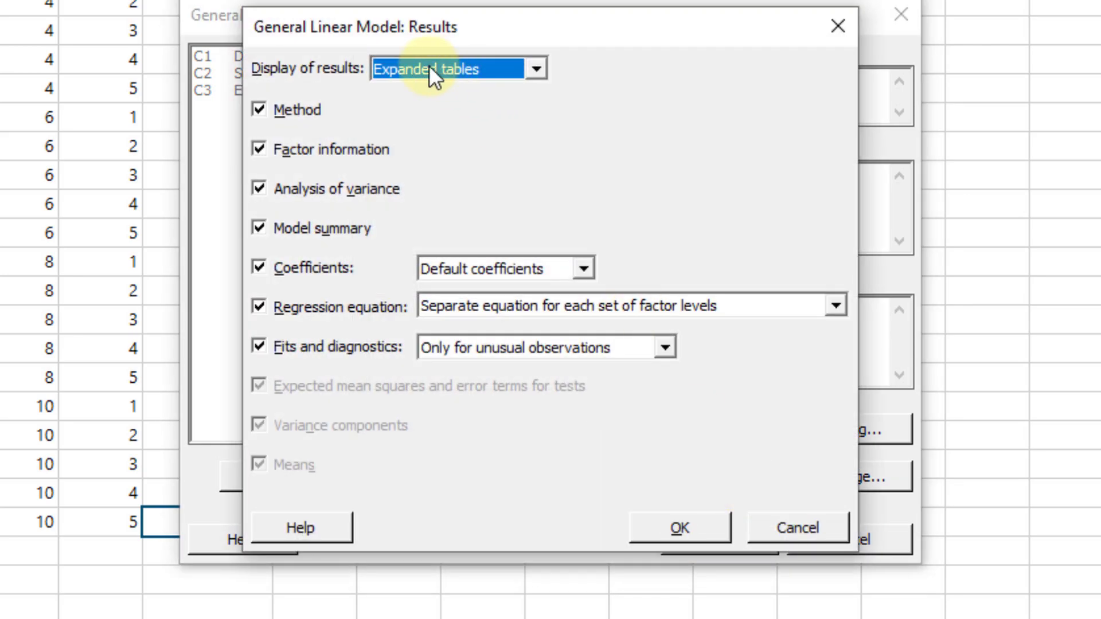
click(538, 70)
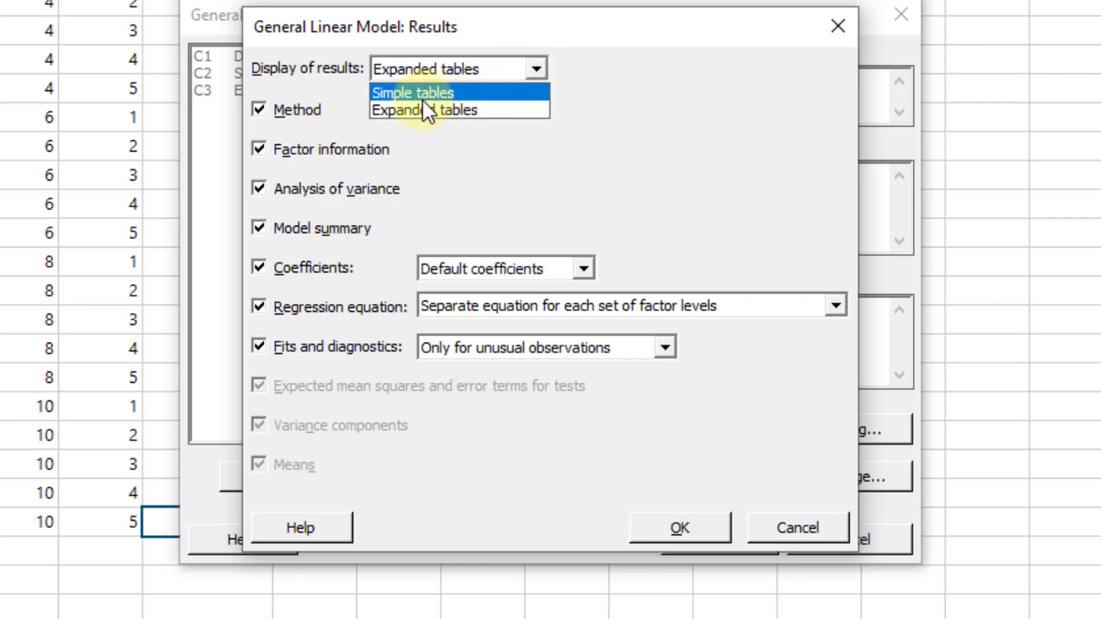
click(438, 110)
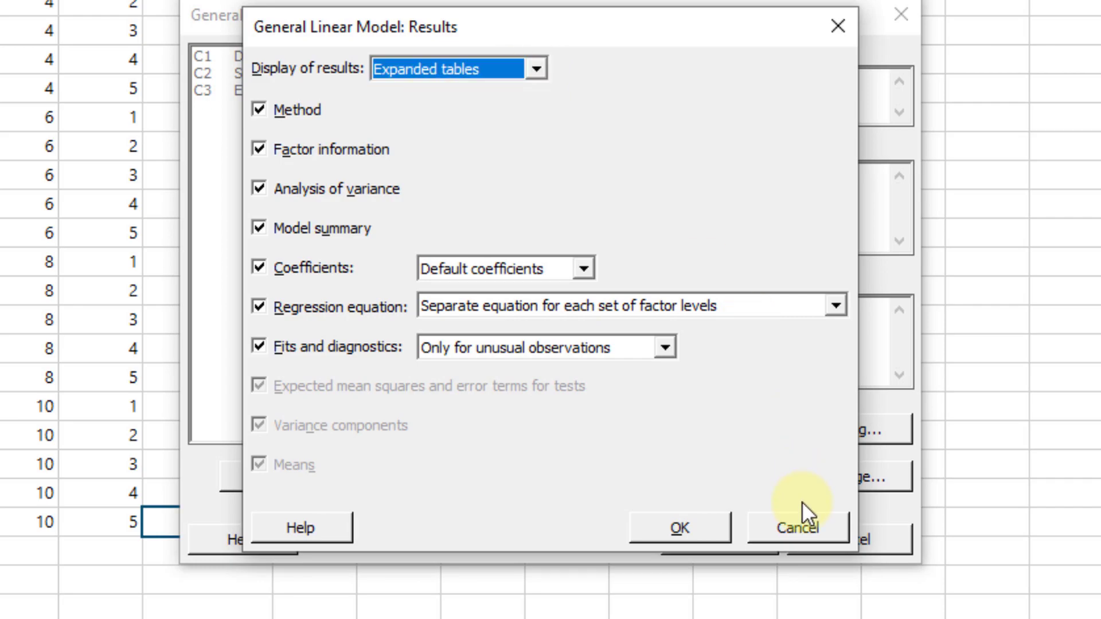
click(704, 533)
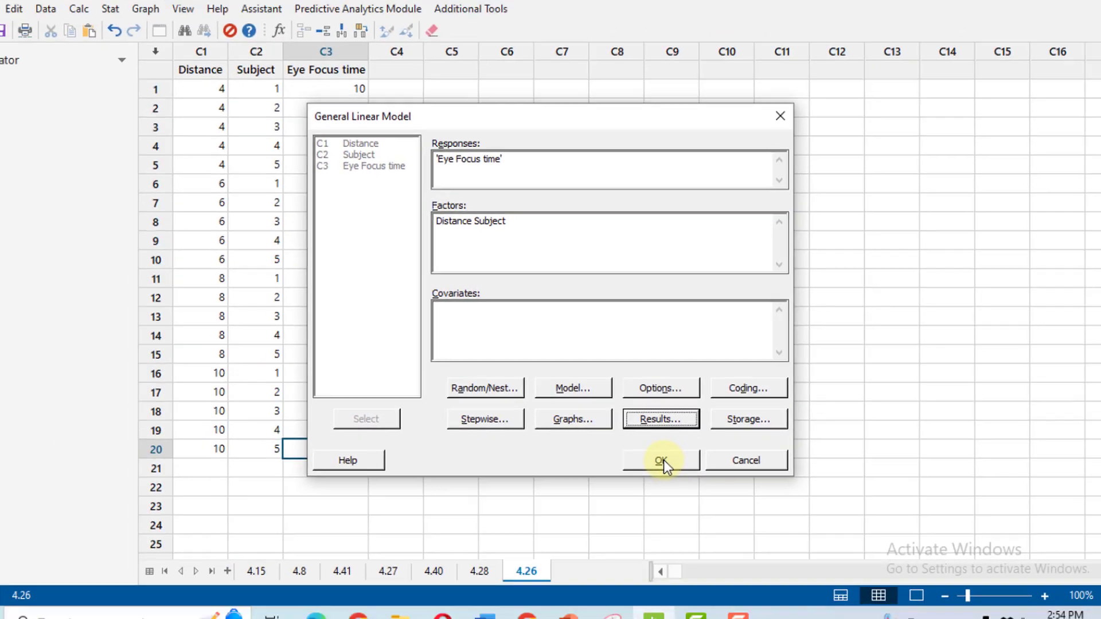
click(661, 461)
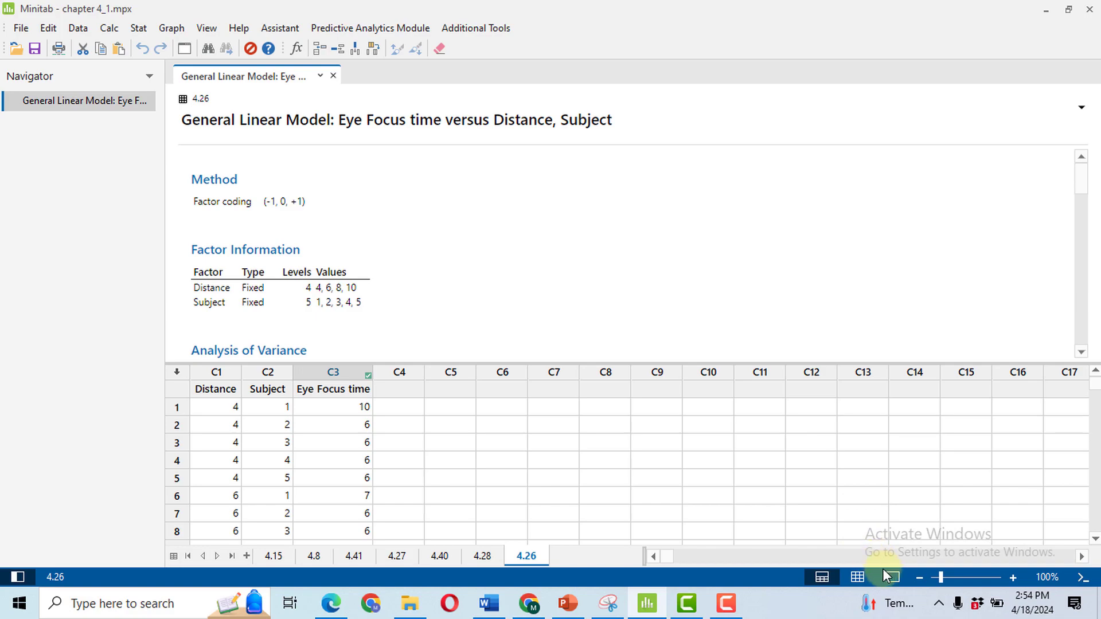
Show the output pane alone and examine the general linear model's factor tables and enlarged four-in-one residual plots for Eye Focus time.
click(893, 578)
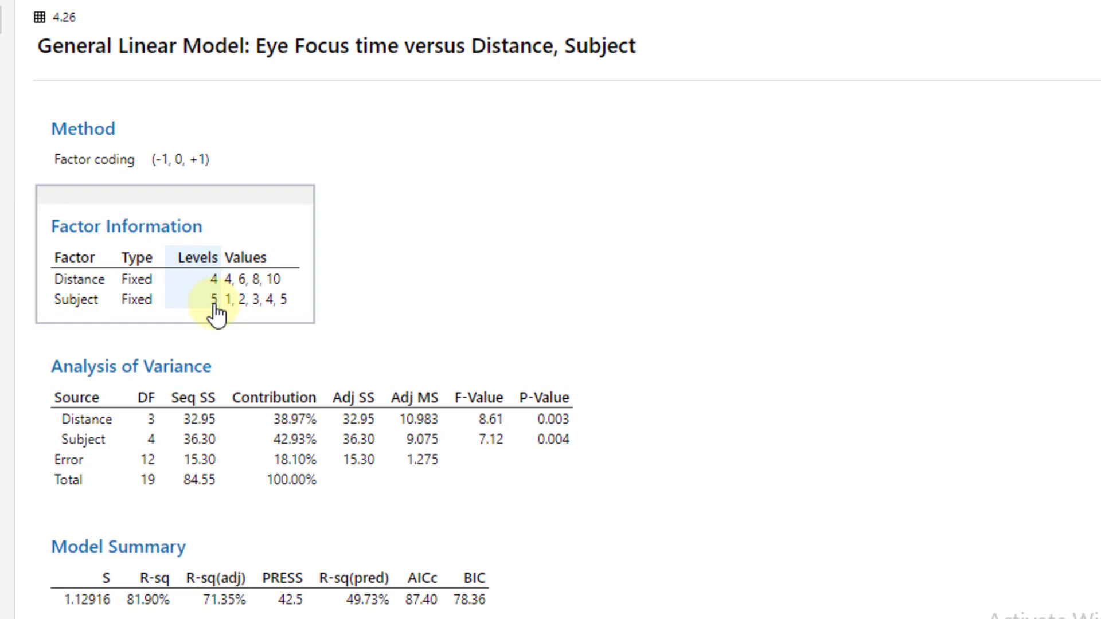
scroll(550, 344, down, 15)
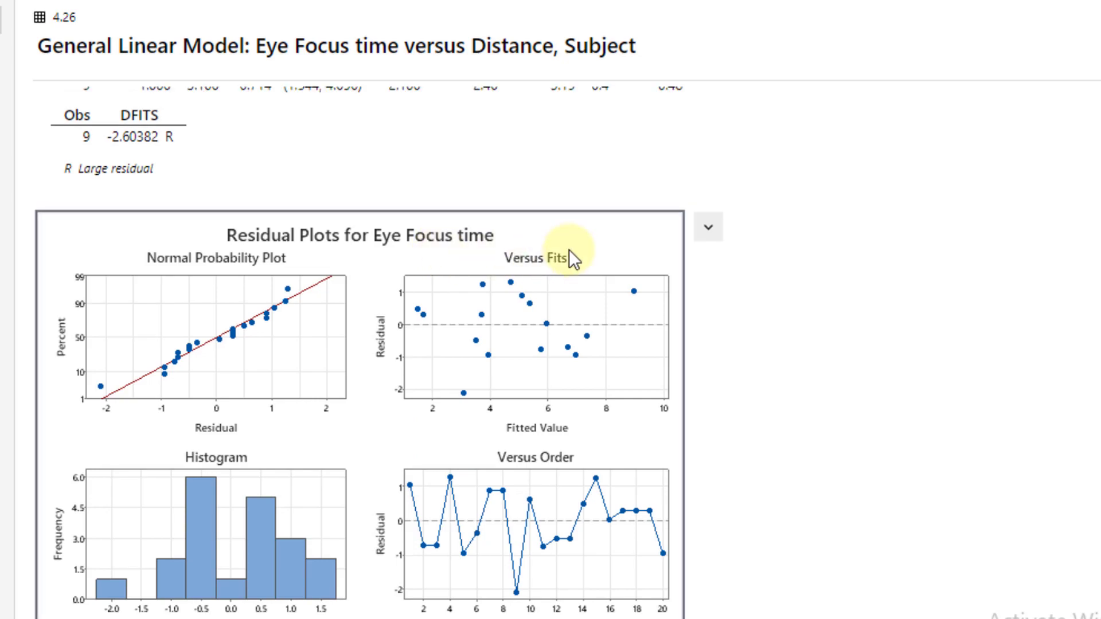
double_click(276, 227)
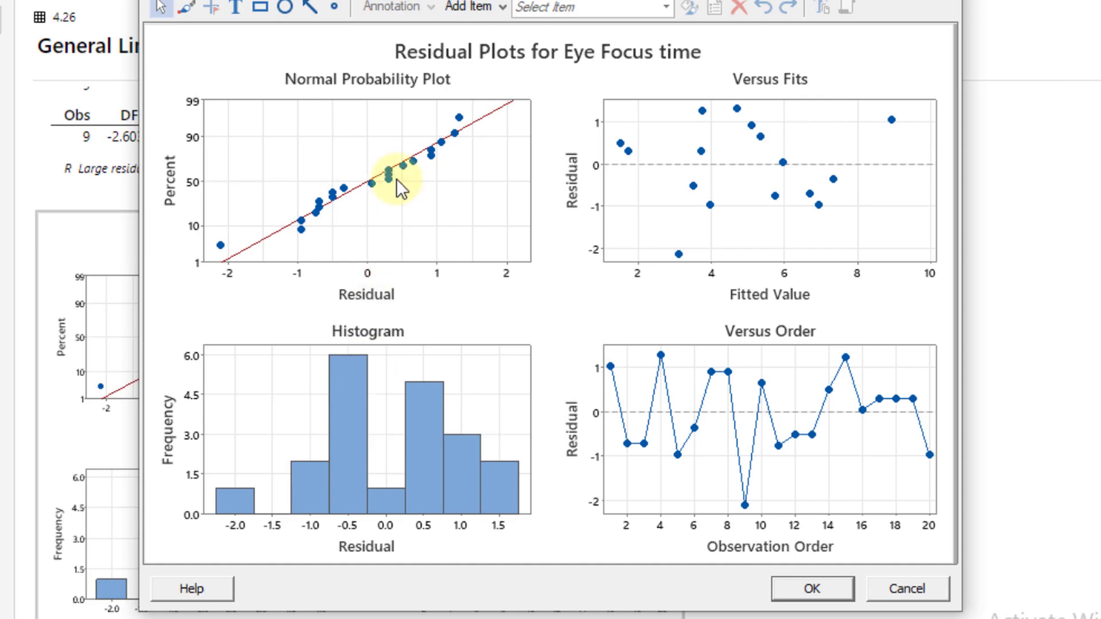
mouse_move(397, 179)
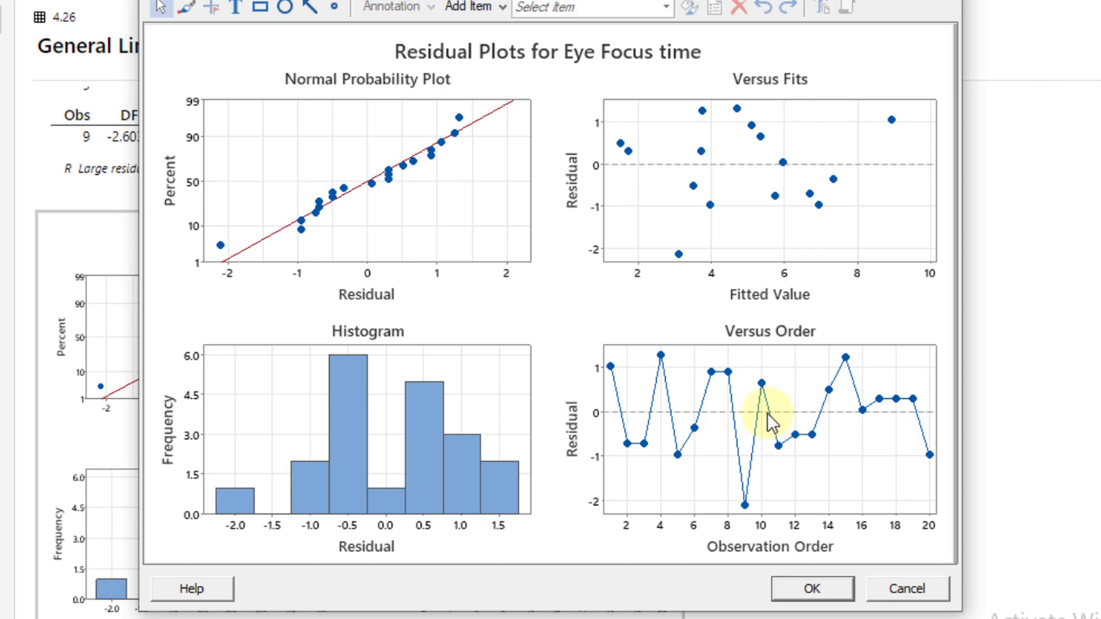
mouse_move(738, 413)
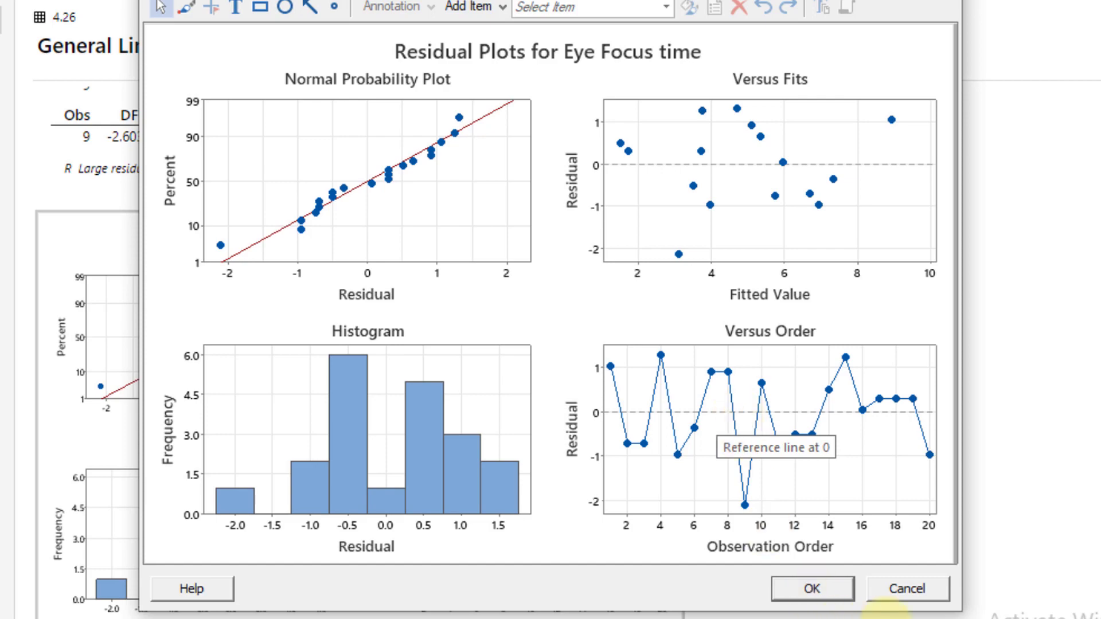
click(819, 589)
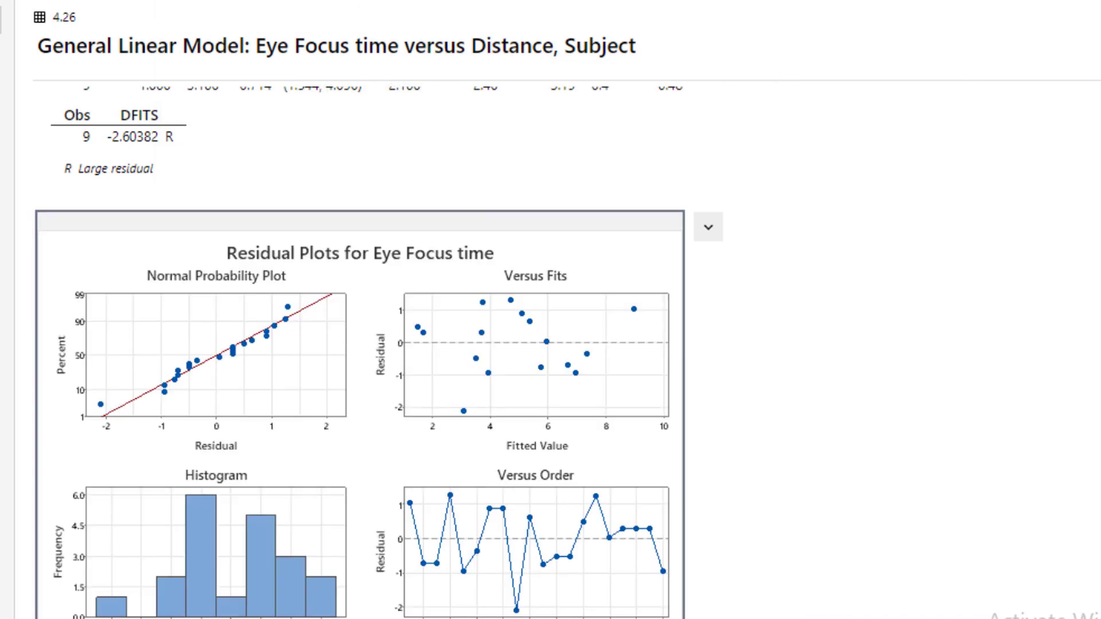
Review the Analysis of Variance table and Model Summary of the general linear model.
scroll(361, 344, up, 20)
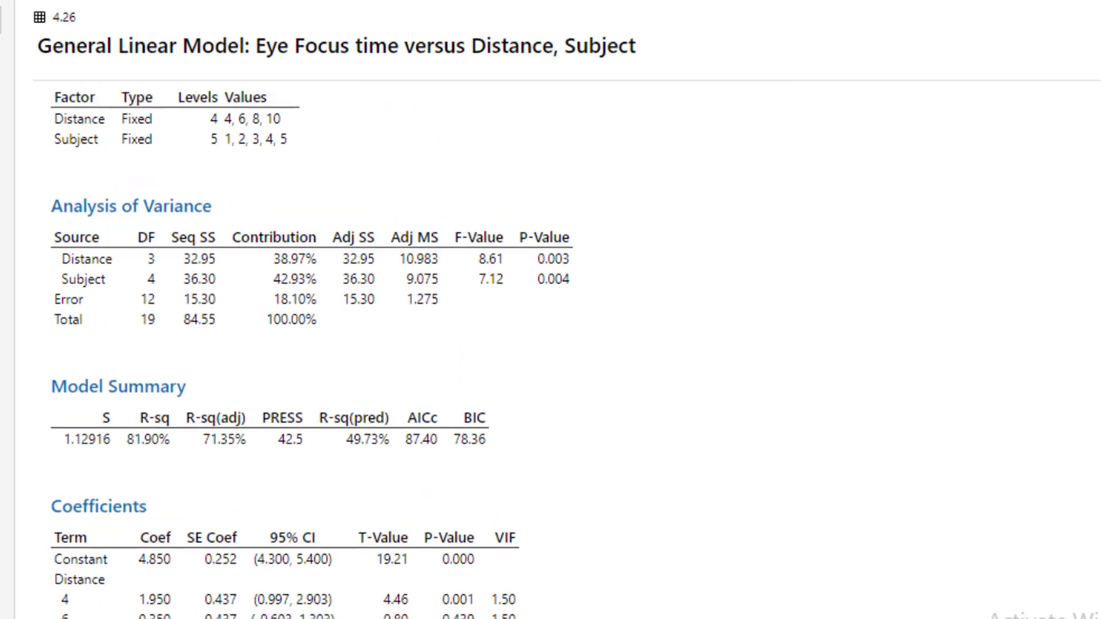
scroll(361, 344, up, 1)
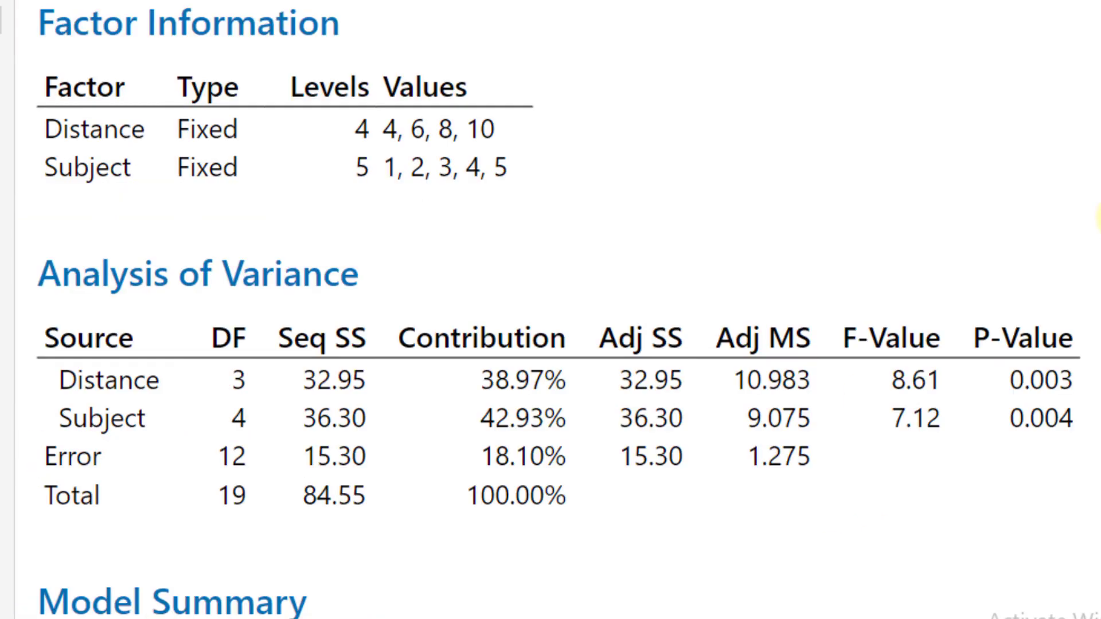
scroll(327, 536, down, 3)
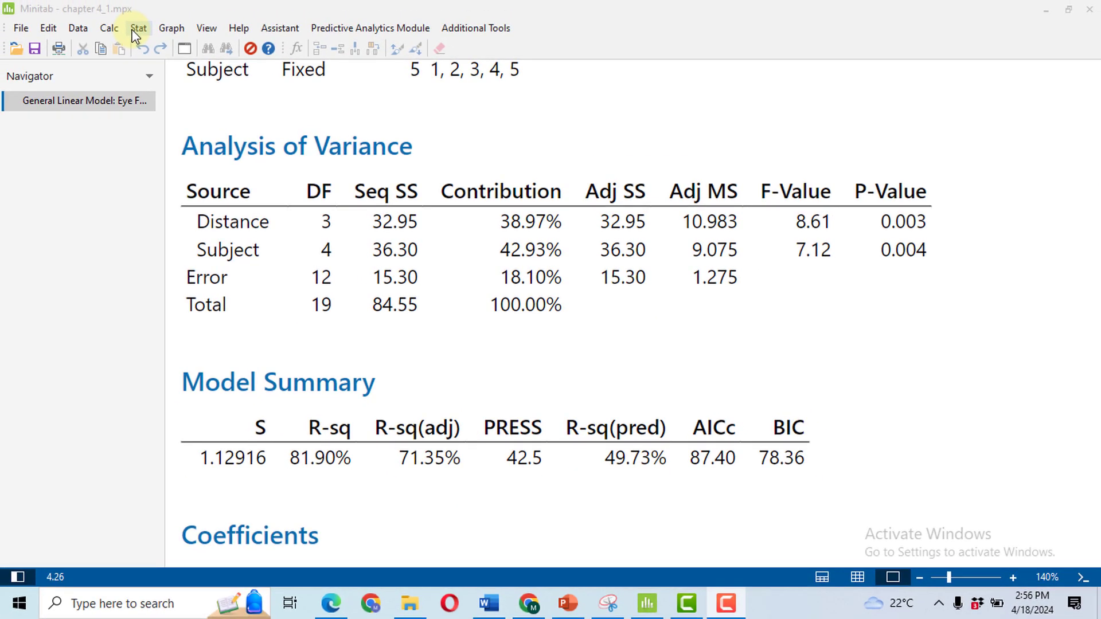
Start a One-Way ANOVA with the response data in one column and replace the response with Eye Focus time.
click(138, 28)
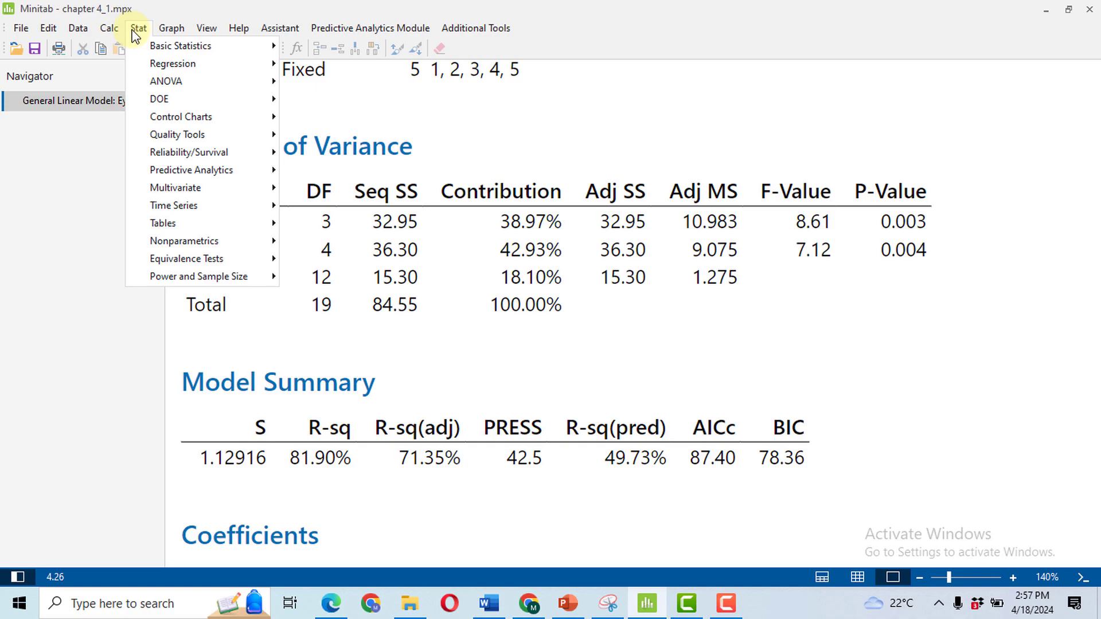
mouse_move(159, 86)
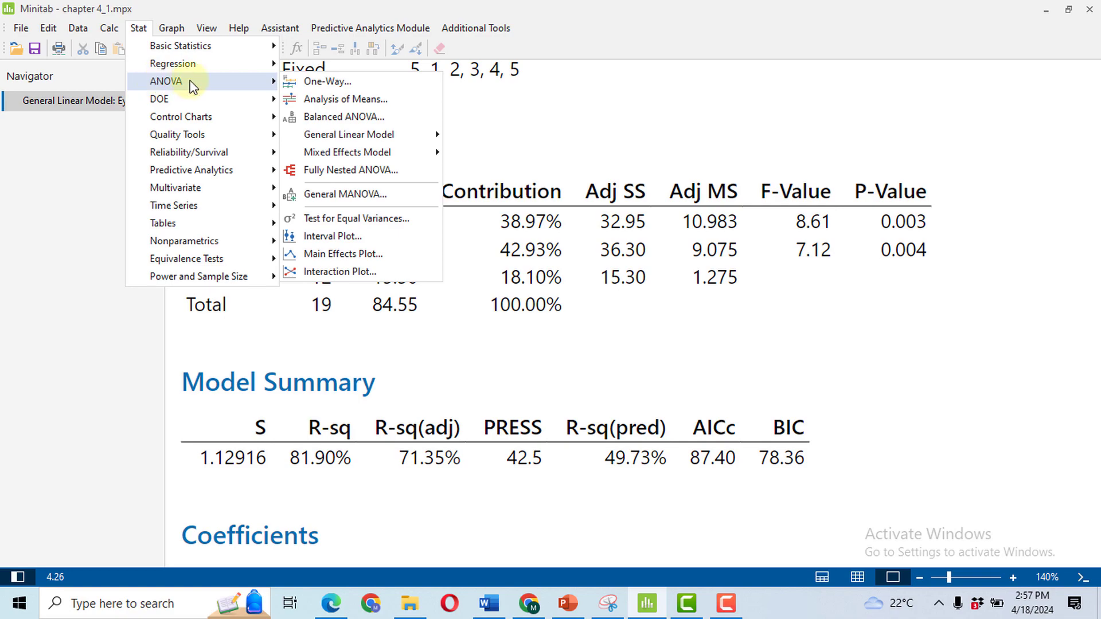
click(345, 76)
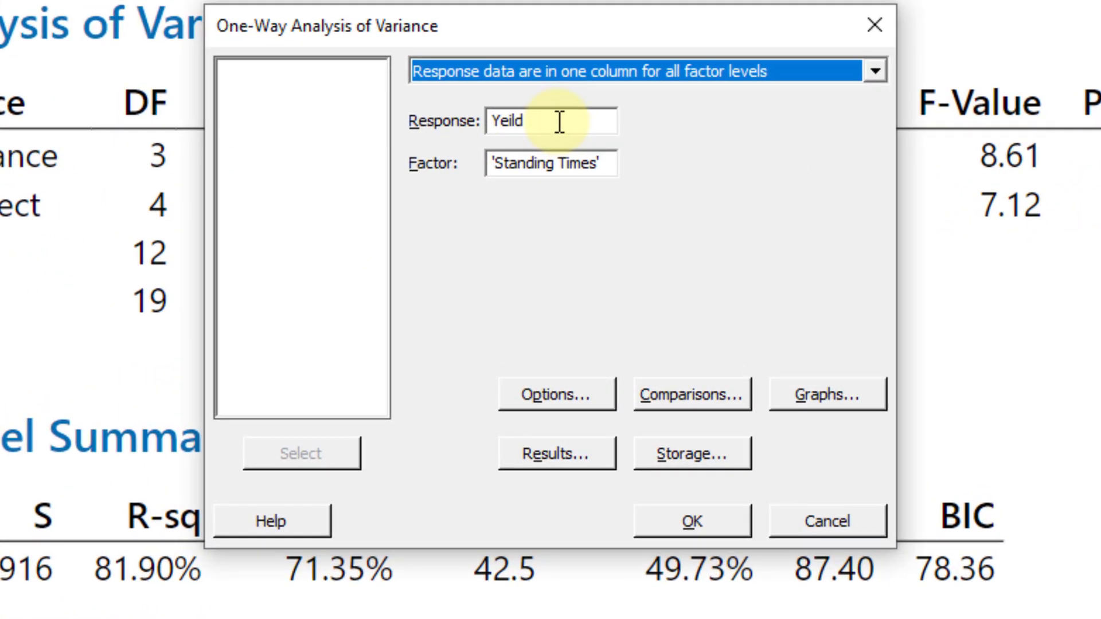
click(555, 202)
key(BackSpace)
key(BackSpace)
key(BackSpace)
key(BackSpace)
key(BackSpace)
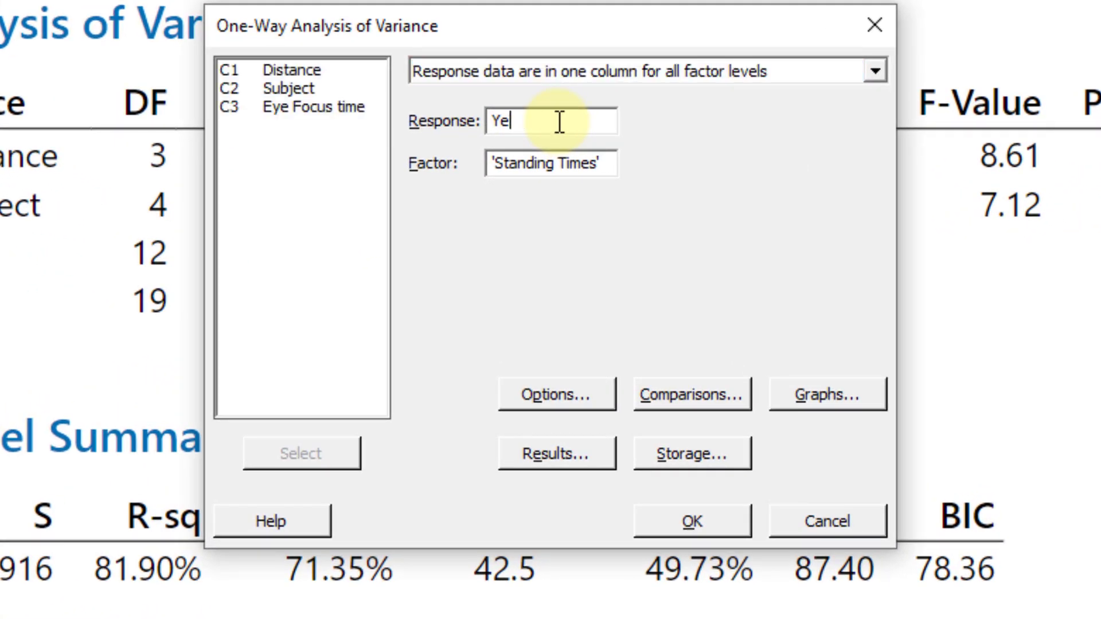
double_click(296, 110)
Replace the factor of the one-way analysis with Distance.
click(618, 159)
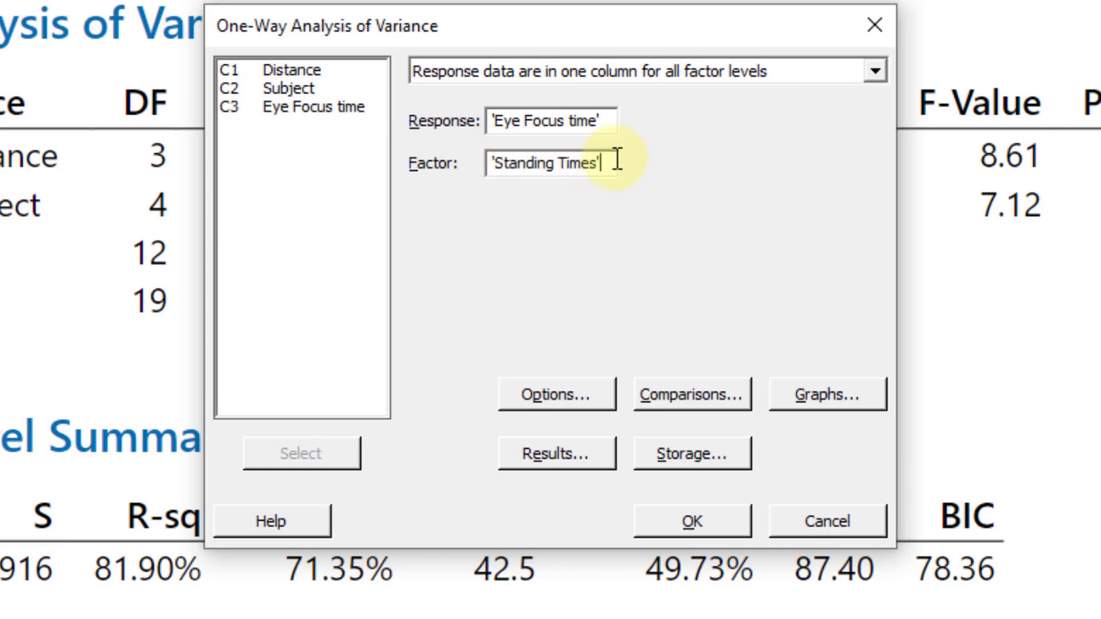
key(BackSpace)
key(BackSpace)
key(BackSpace)
key(BackSpace)
key(BackSpace)
key(BackSpace)
key(BackSpace)
key(BackSpace)
key(BackSpace)
key(BackSpace)
key(BackSpace)
key(BackSpace)
key(BackSpace)
key(BackSpace)
key(BackSpace)
key(BackSpace)
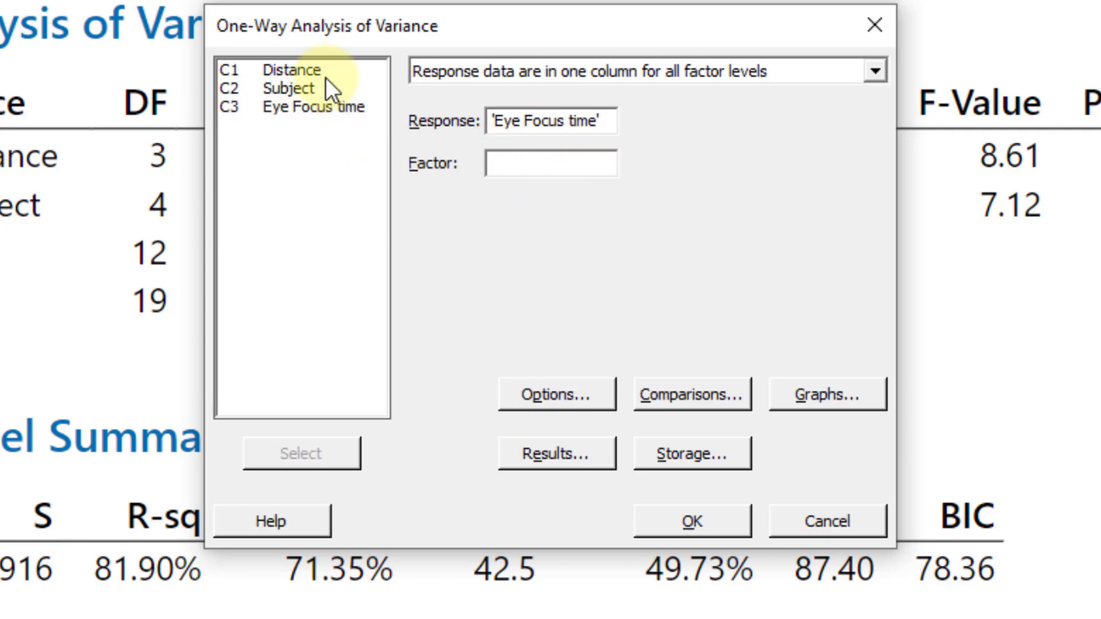
double_click(308, 68)
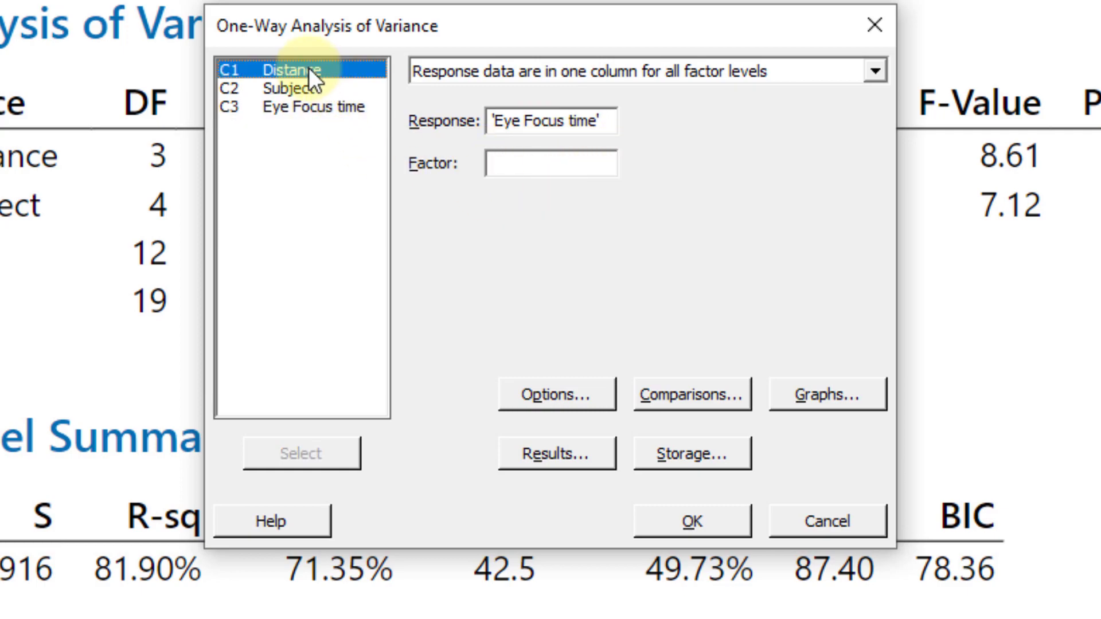
Exclude grouping information from the Tukey comparison results, keeping the interval plot and tests, and run the one-way ANOVA.
click(690, 390)
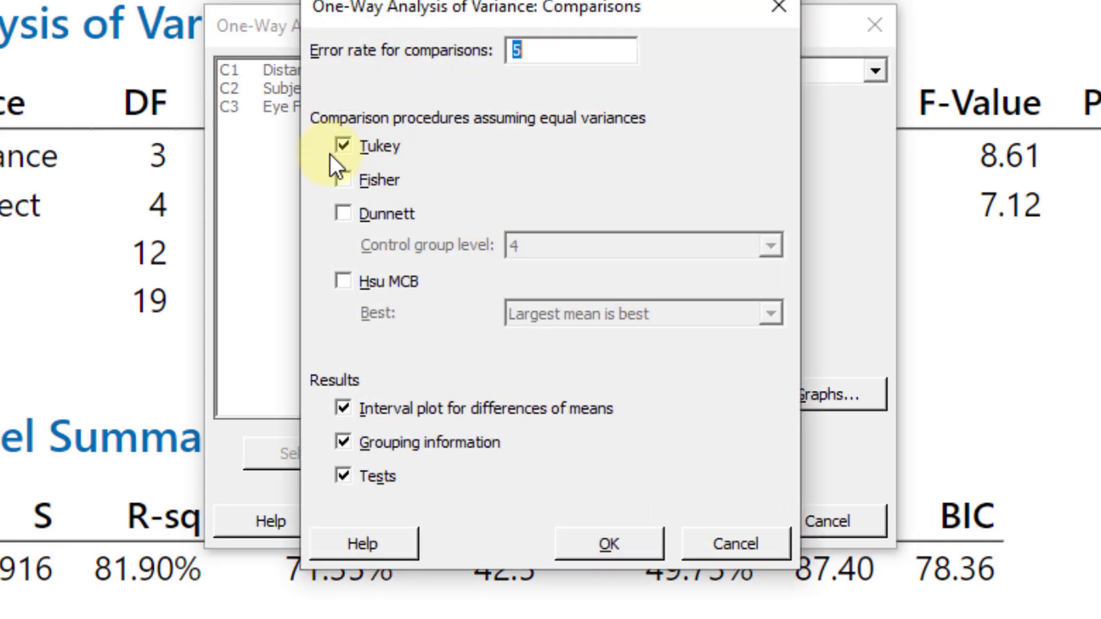
click(391, 442)
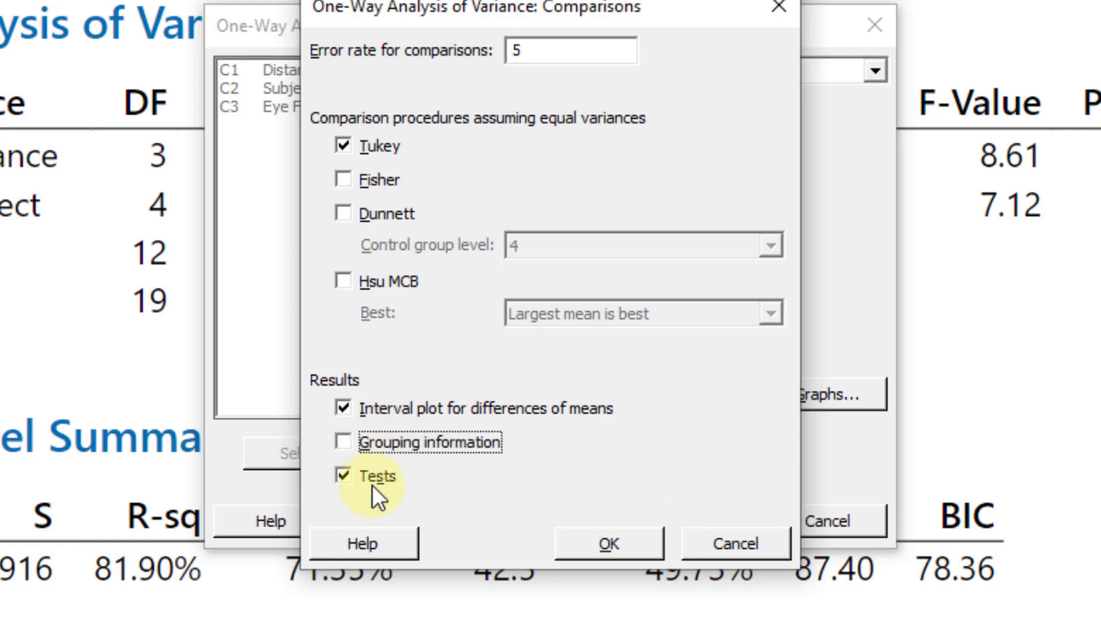
click(609, 543)
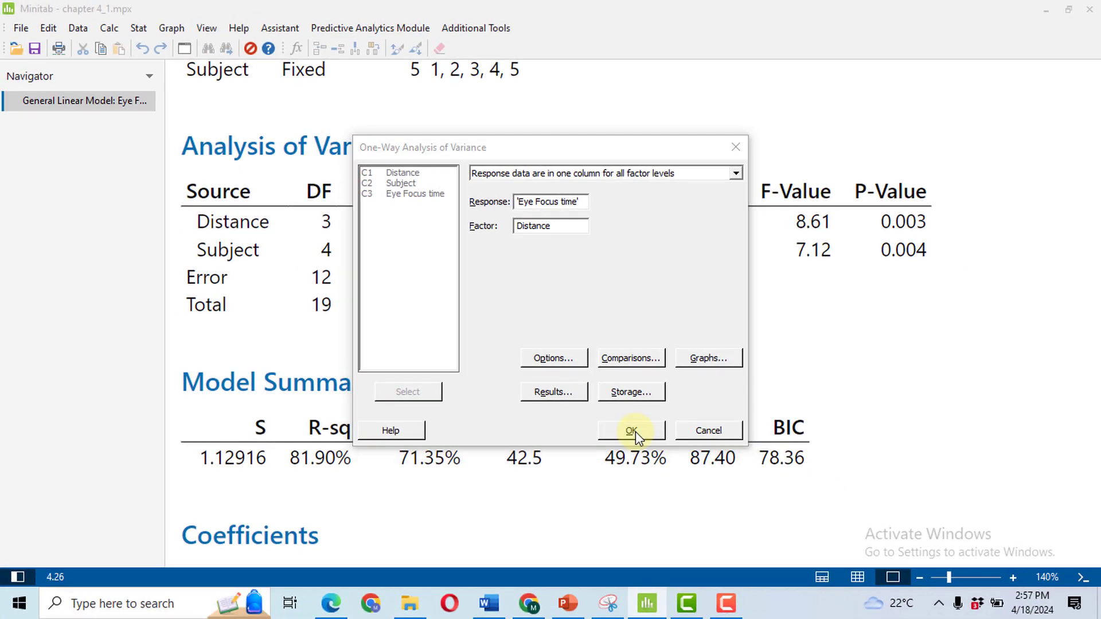
click(632, 431)
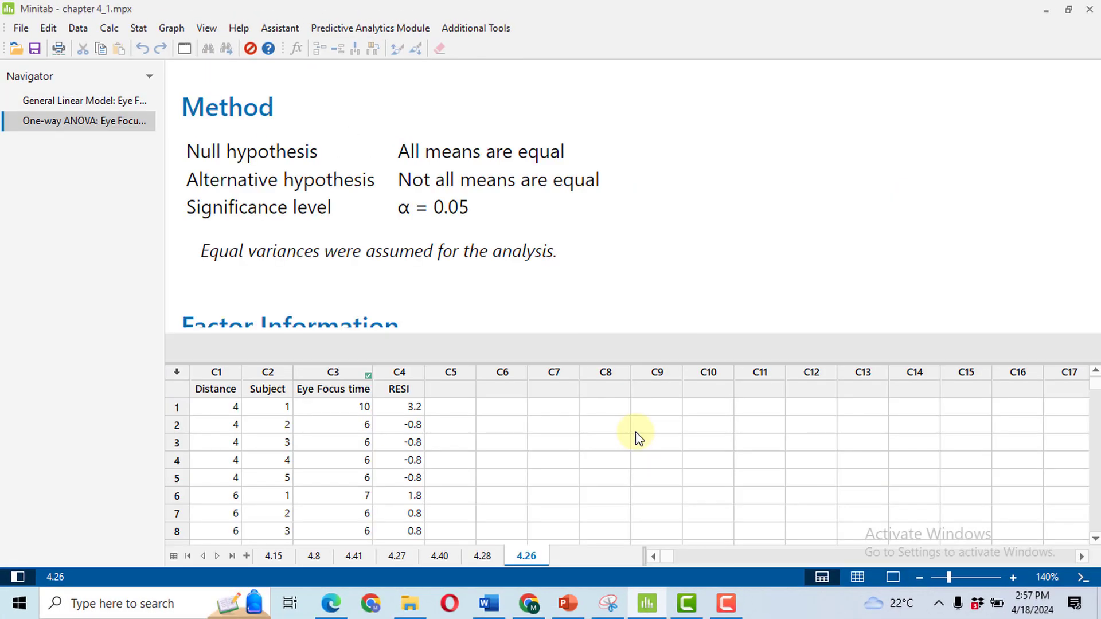
Show the output pane alone and examine the one-way ANOVA tables, Tukey comparisons, interval plot and boxplot of Eye Focus time by Distance.
click(895, 580)
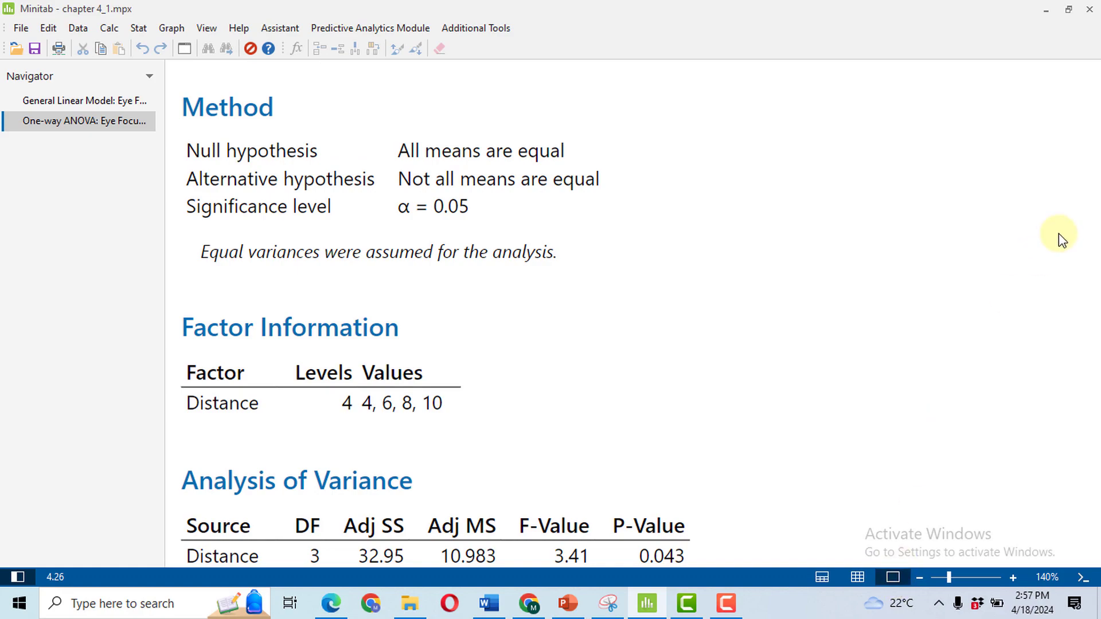
scroll(1046, 247, down, 7)
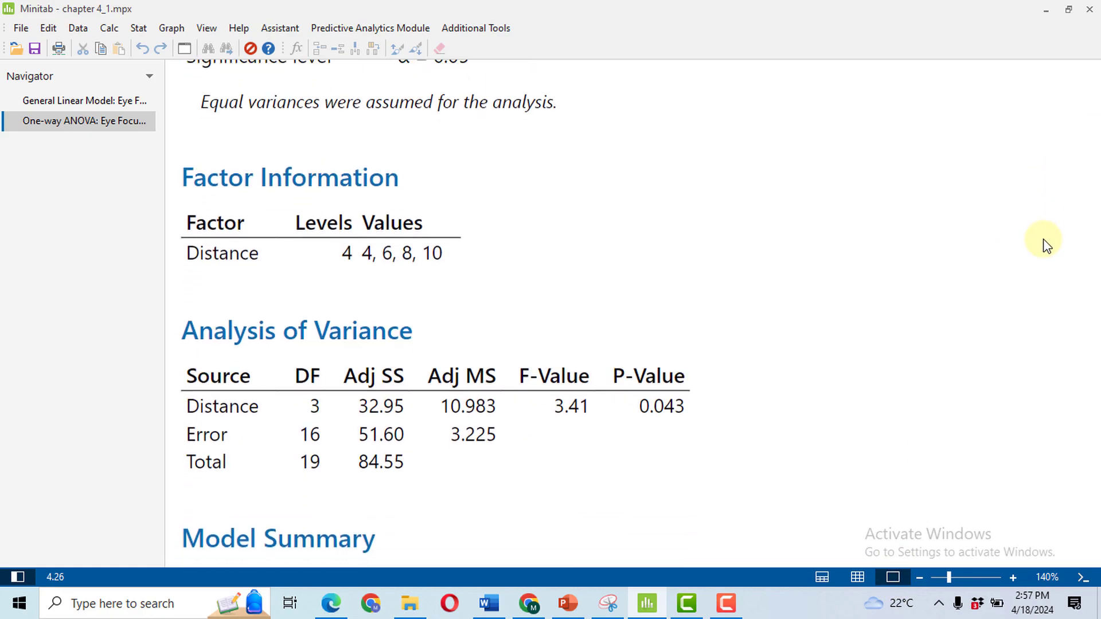
scroll(1047, 247, down, 7)
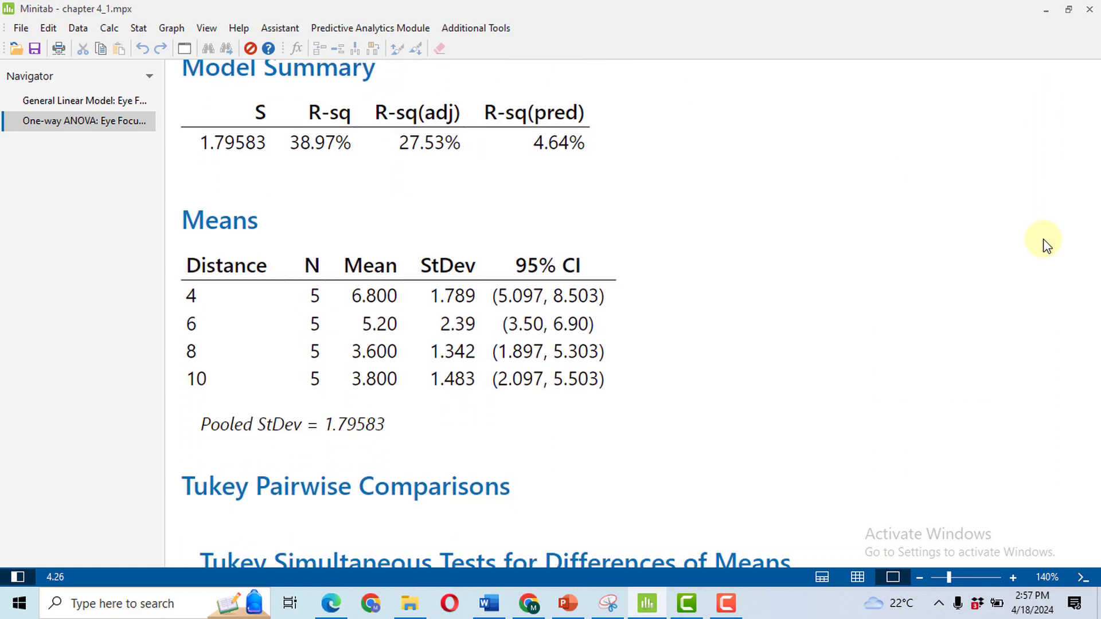
scroll(1046, 247, down, 3)
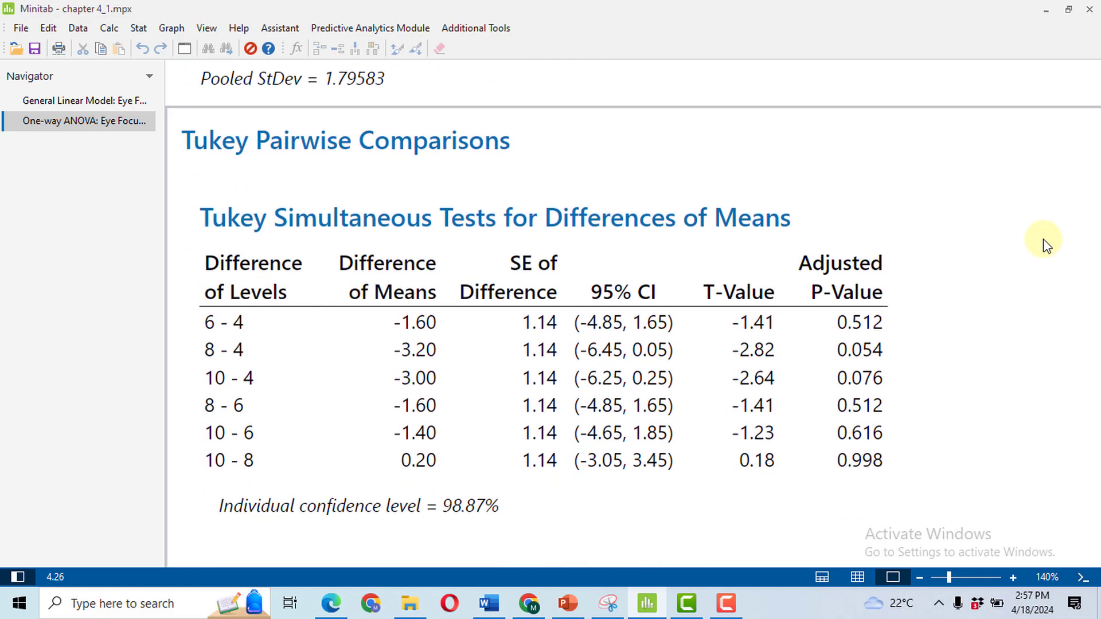
scroll(1047, 246, down, 17)
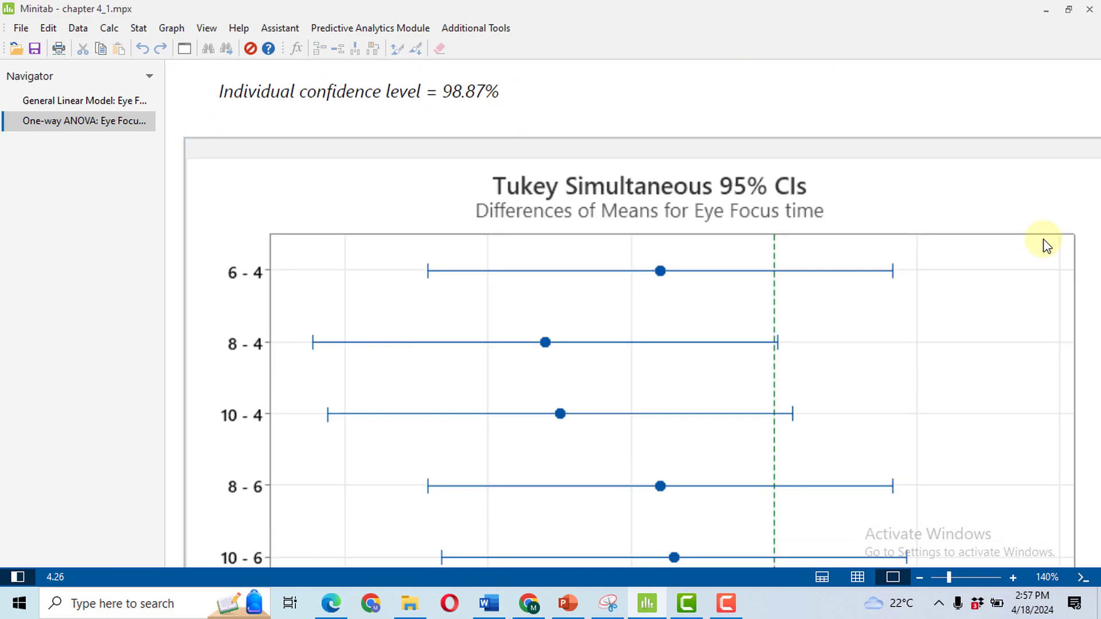
scroll(1047, 247, down, 17)
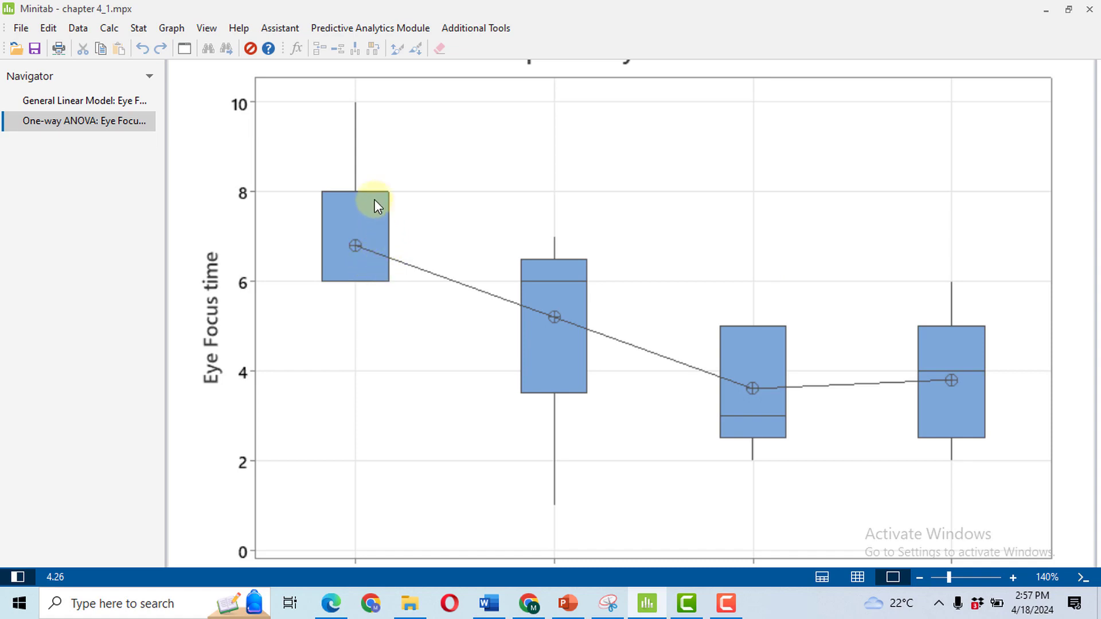
mouse_move(344, 196)
scroll(208, 209, up, 10)
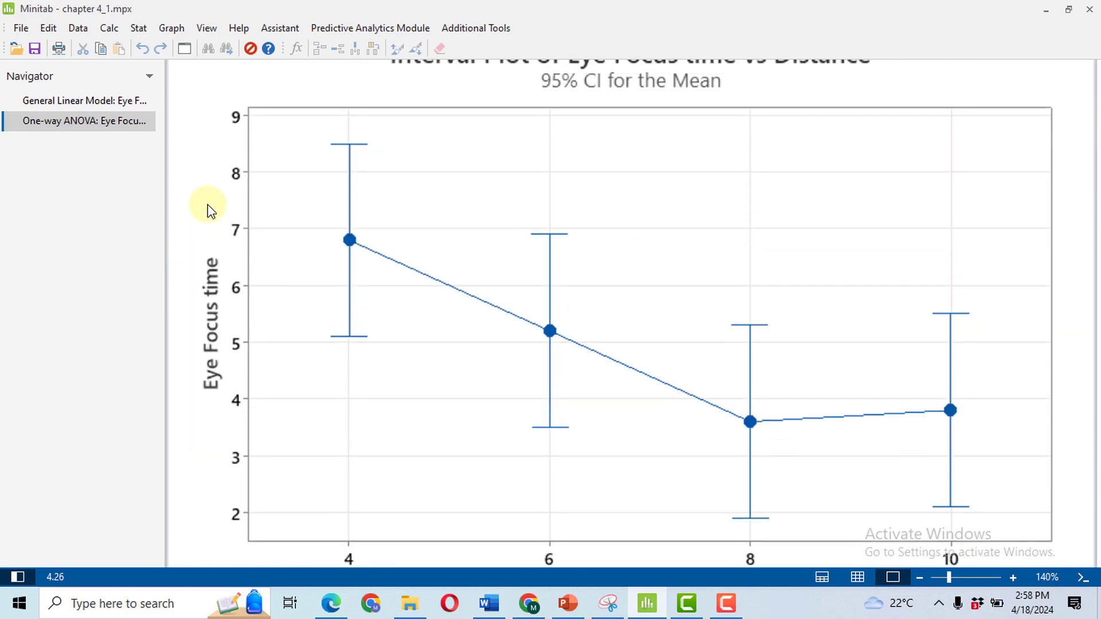
scroll(208, 209, up, 8)
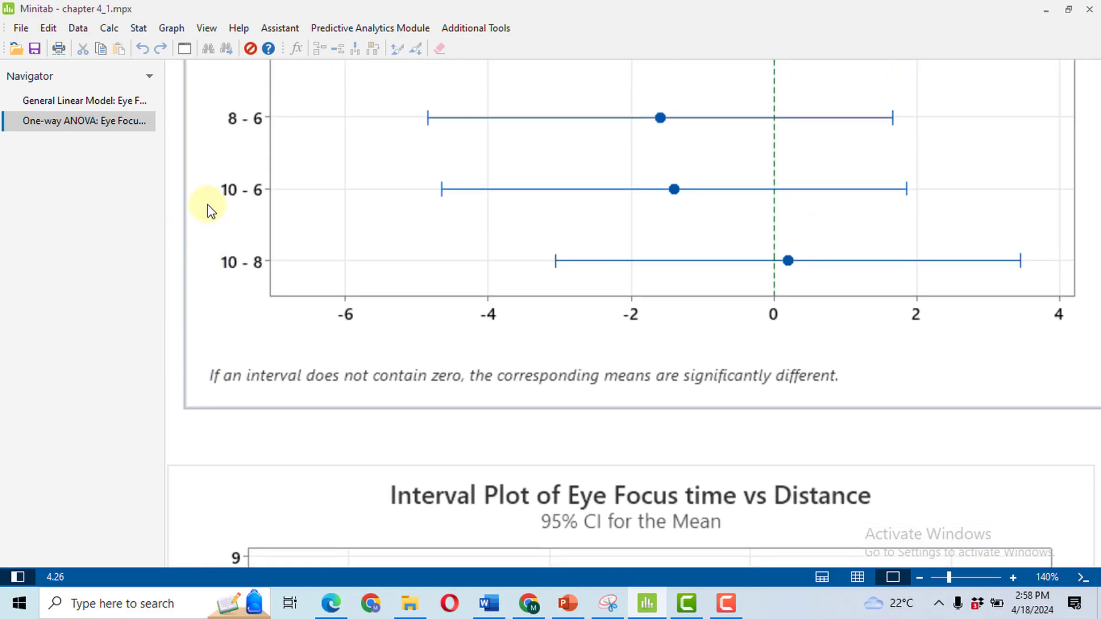
scroll(208, 209, up, 3)
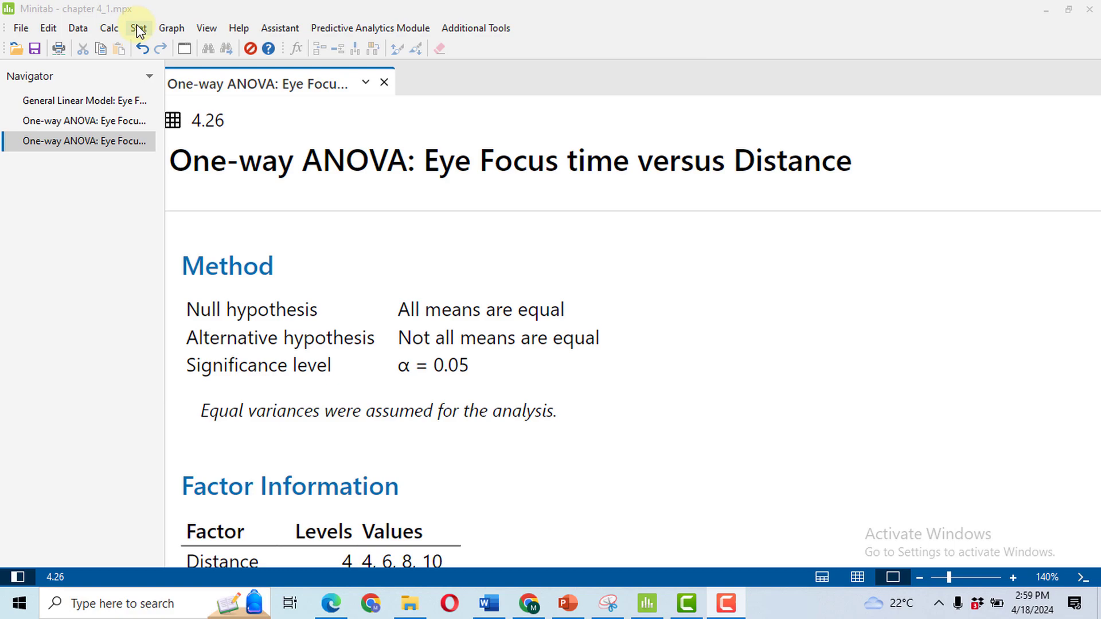
Start Fit Regression Model and replace the response with Eye Focus time.
click(136, 25)
mouse_move(145, 58)
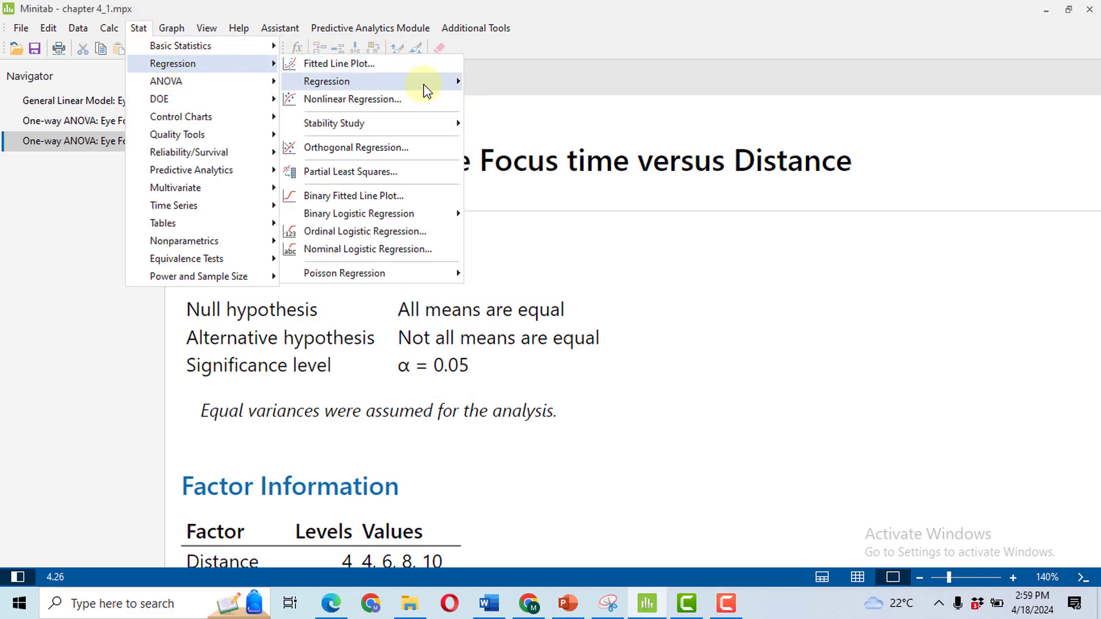
mouse_move(437, 85)
click(531, 82)
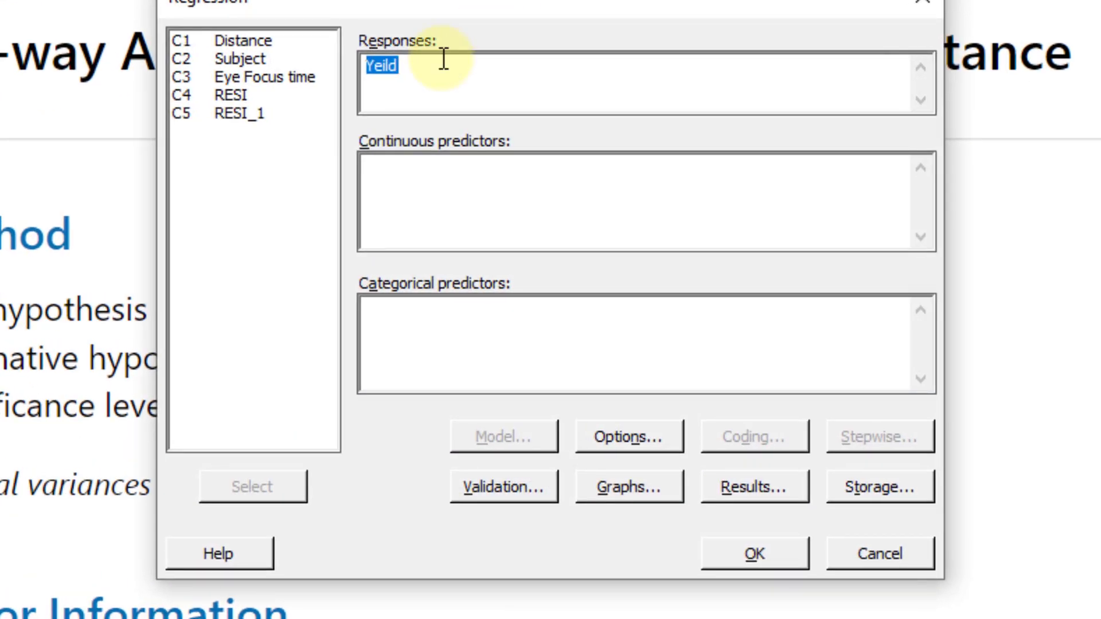
double_click(256, 76)
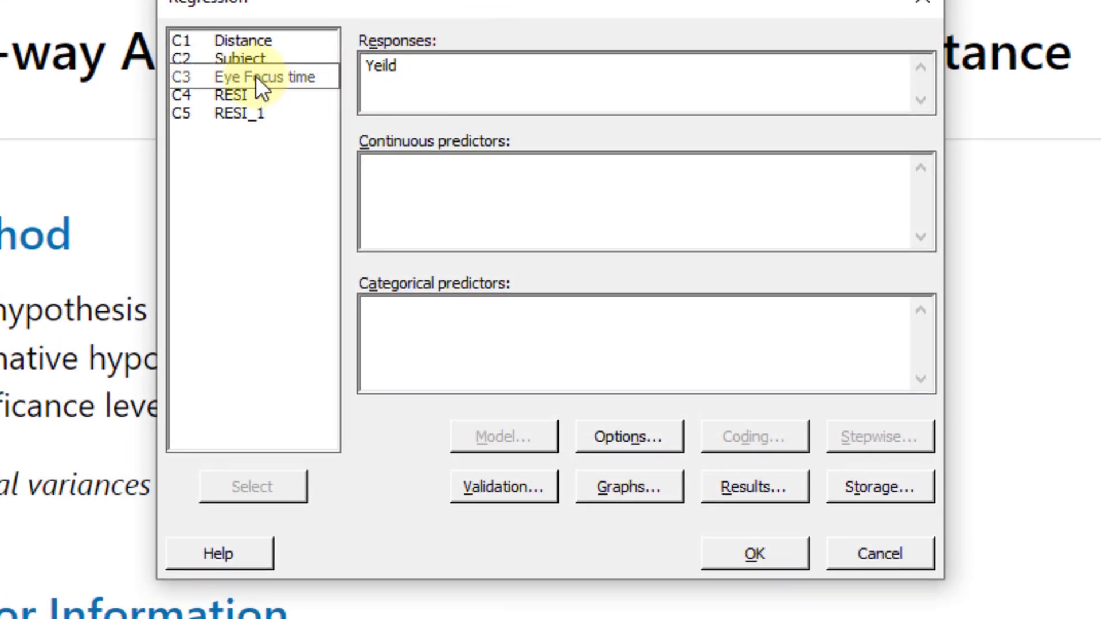
Add Distance and Subject as continuous predictors and fit the regression model.
click(447, 174)
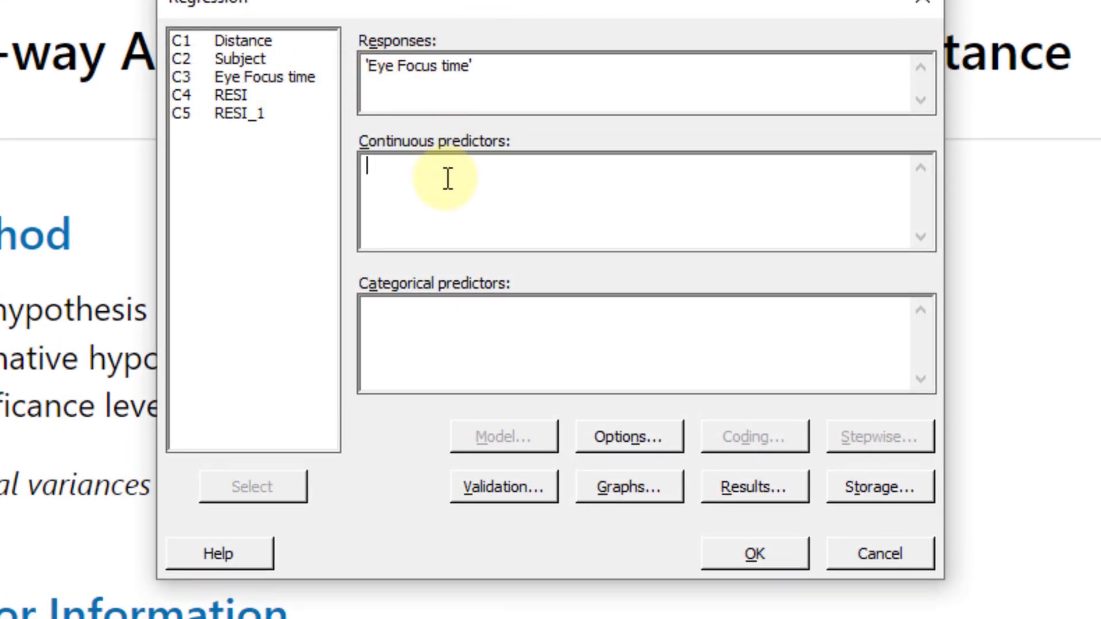
click(250, 39)
double_click(250, 40)
double_click(246, 54)
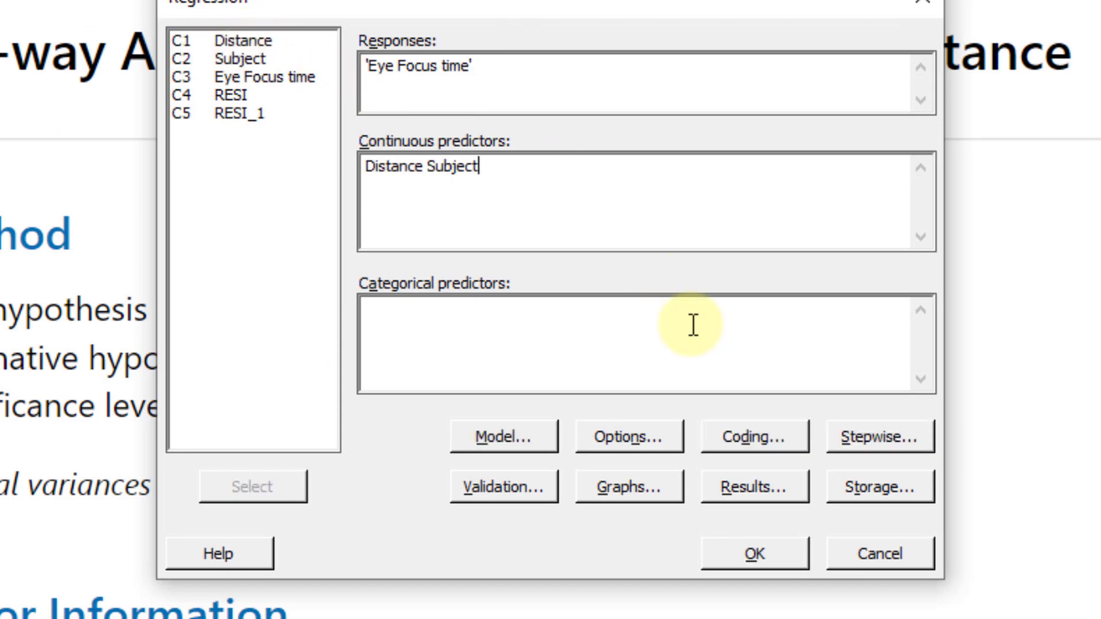
click(793, 560)
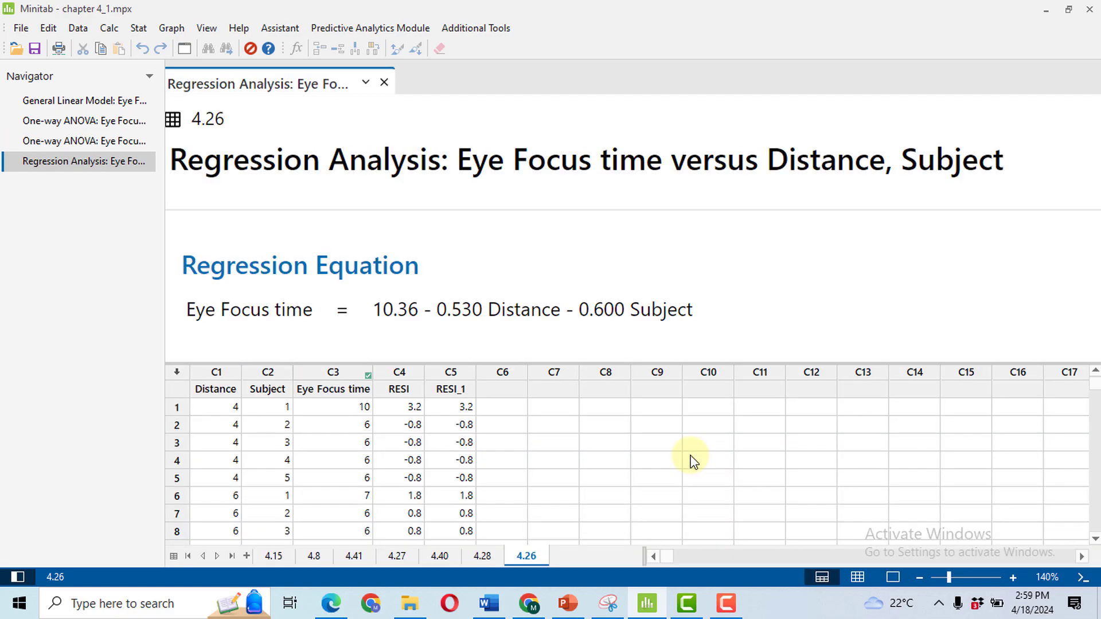
Show the regression output alone, and start a Main Effects Plot with Eye Focus time as the response.
click(896, 579)
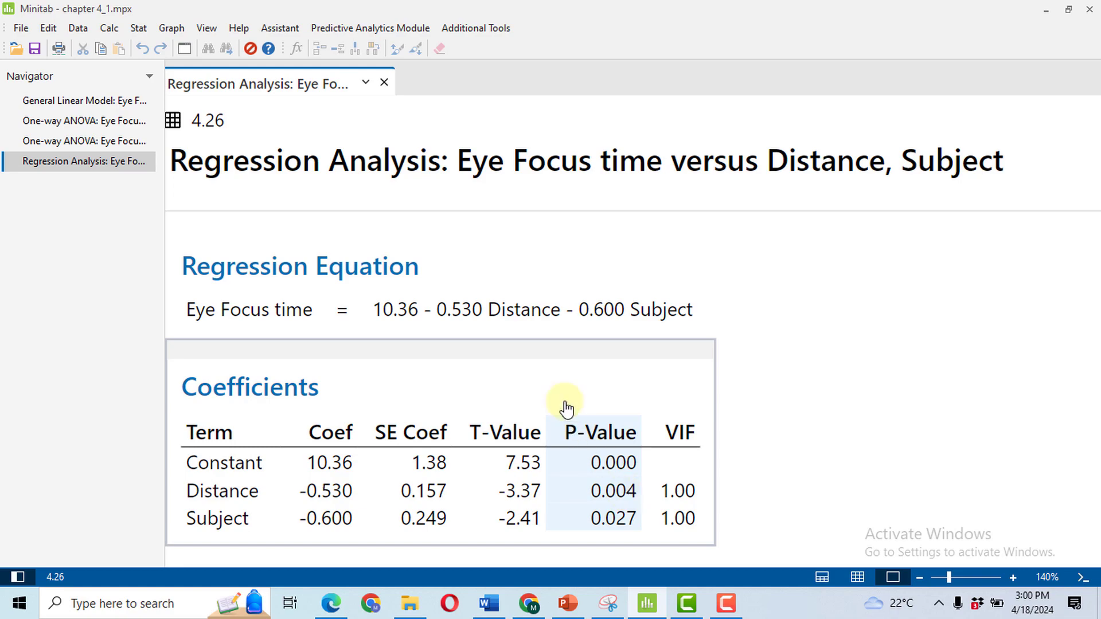
click(140, 28)
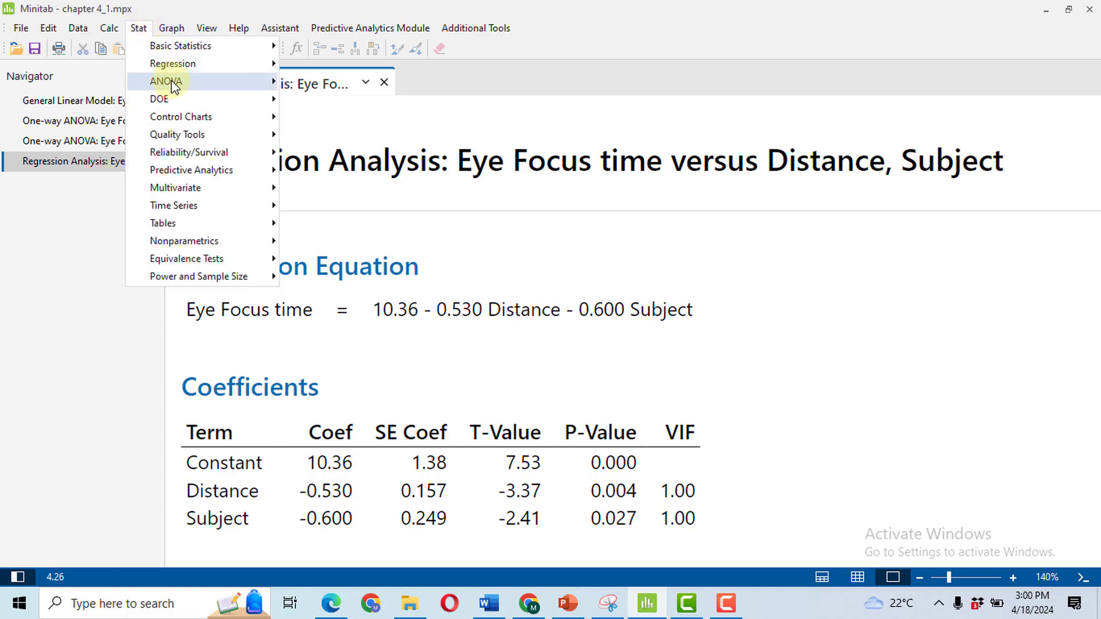
mouse_move(177, 84)
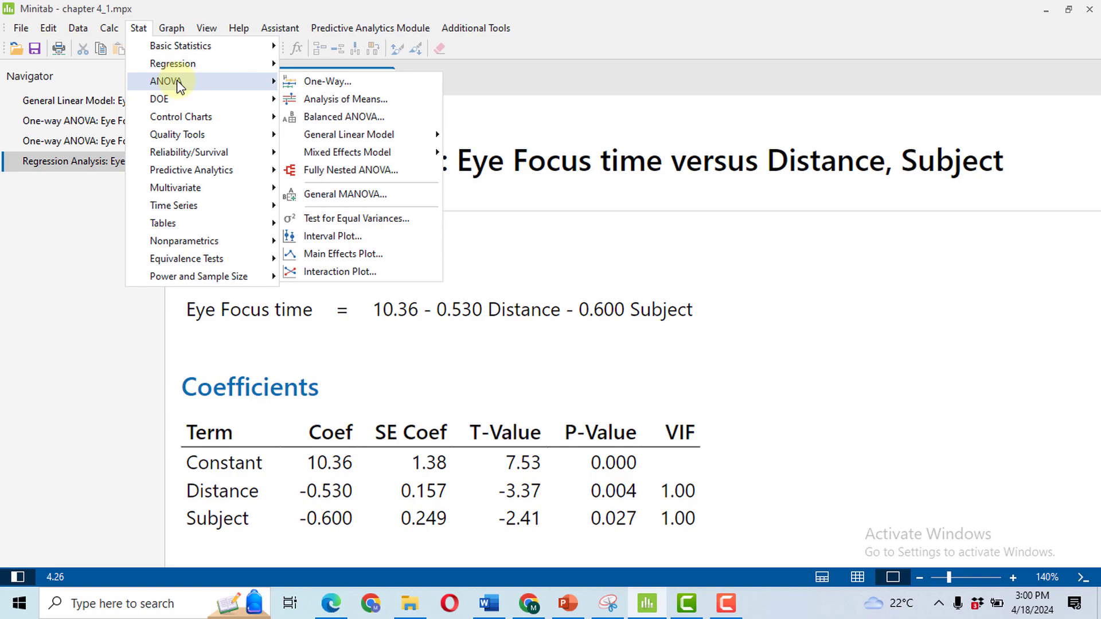
click(351, 256)
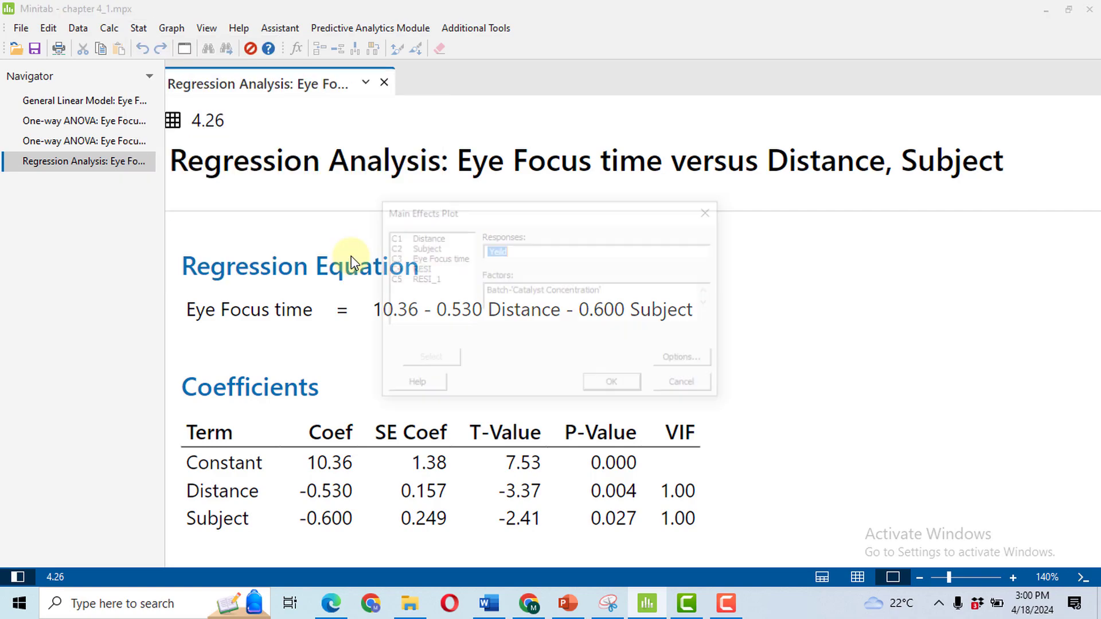
double_click(424, 258)
Replace the existing factors with Subject and Distance and create the main effects plot.
click(626, 299)
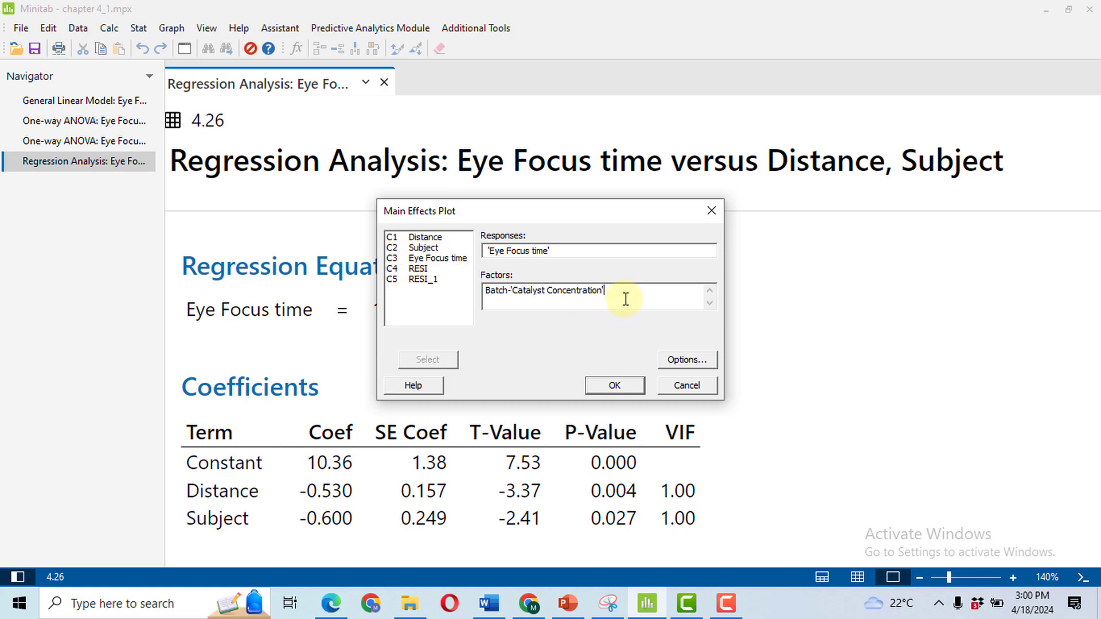
key(BackSpace)
key(BackSpace)
key(BackSpace)
key(BackSpace)
key(BackSpace)
key(BackSpace)
key(BackSpace)
key(BackSpace)
key(BackSpace)
key(BackSpace)
key(BackSpace)
key(BackSpace)
key(BackSpace)
key(BackSpace)
key(BackSpace)
key(BackSpace)
key(BackSpace)
key(BackSpace)
key(BackSpace)
key(BackSpace)
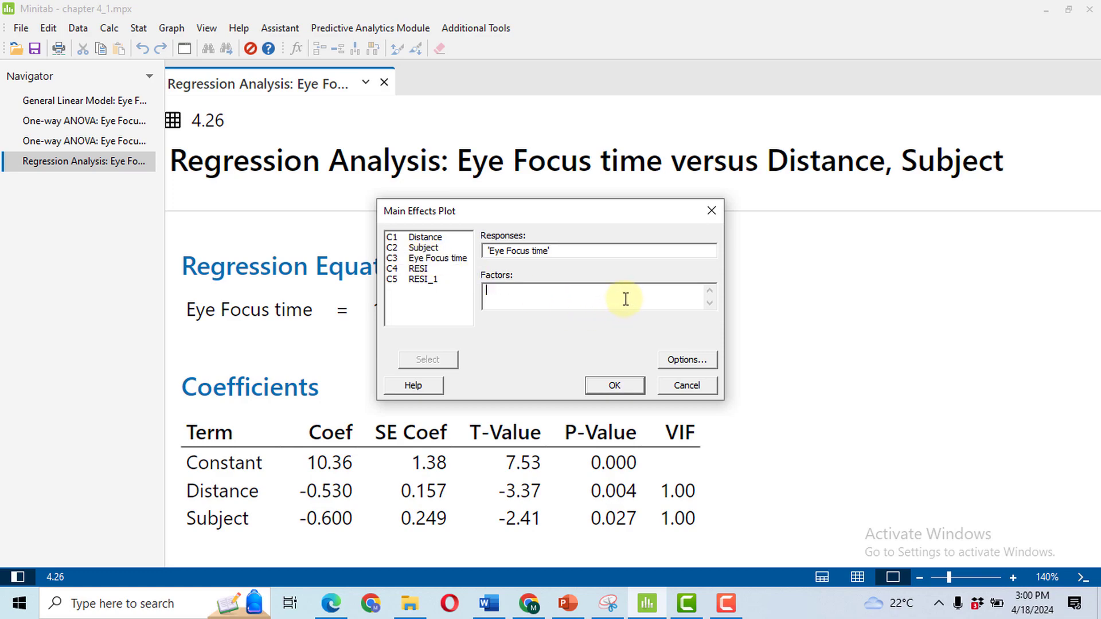
double_click(420, 248)
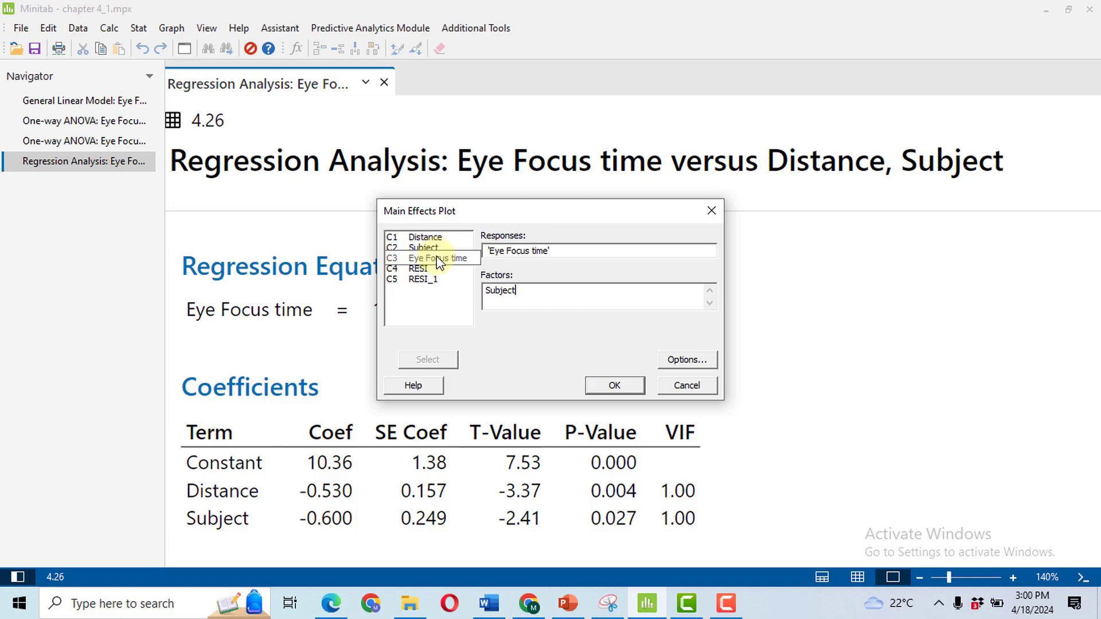
double_click(425, 236)
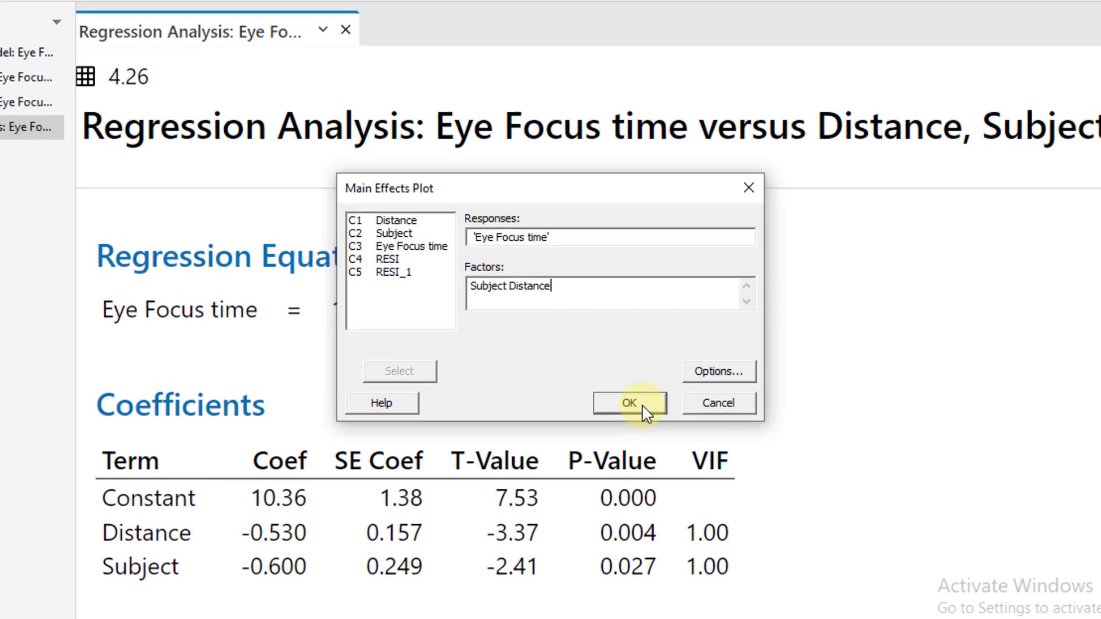
click(614, 385)
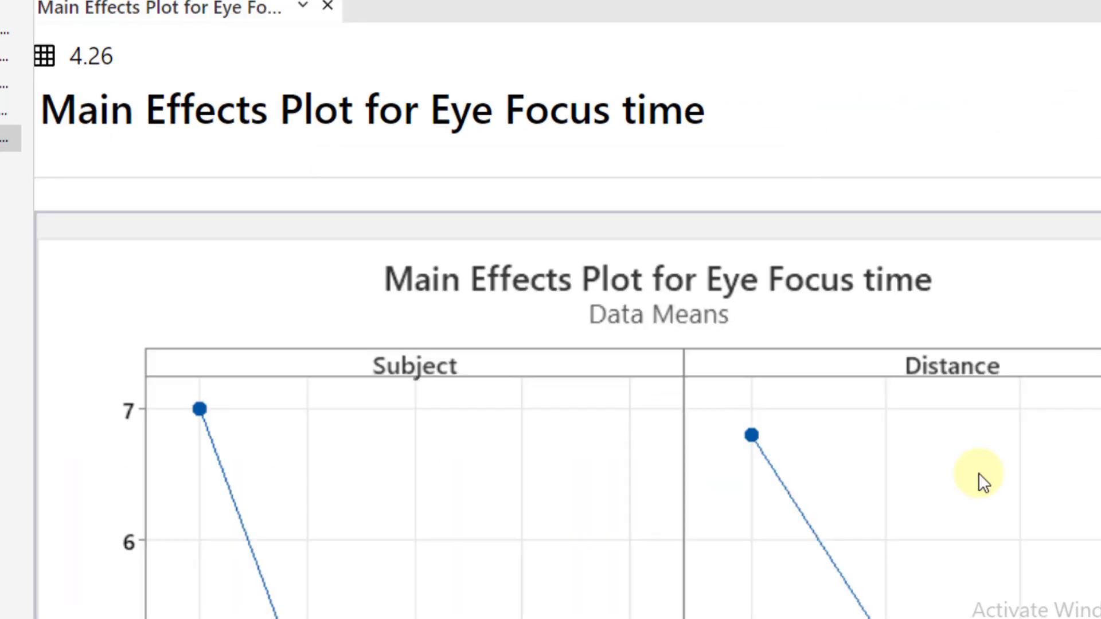